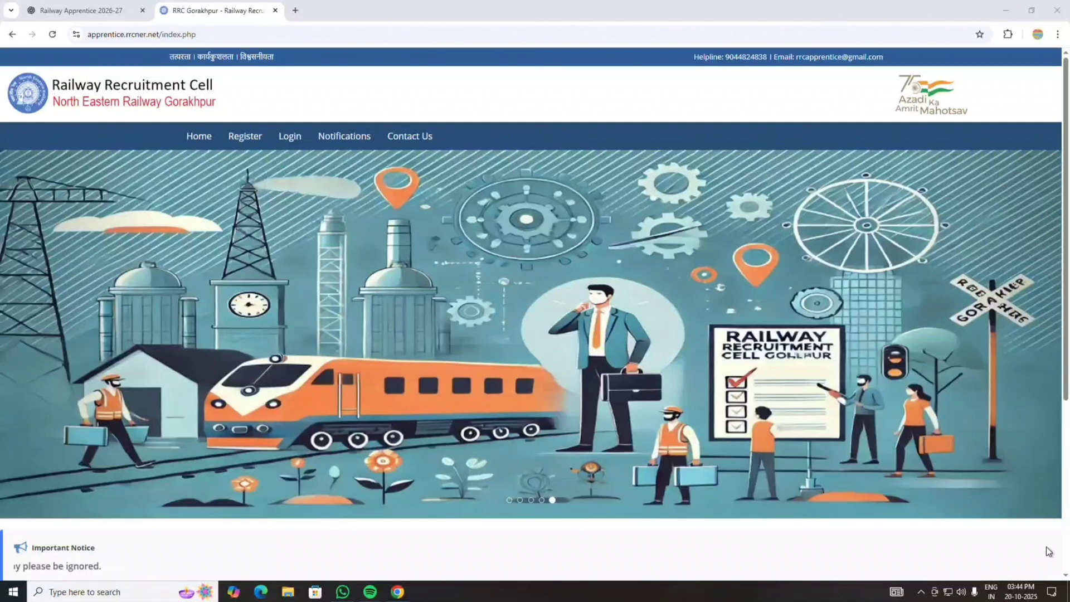
# - Go to Apply Online under the home page's Quick Links
pyautogui.scroll(-5, 893, 278)
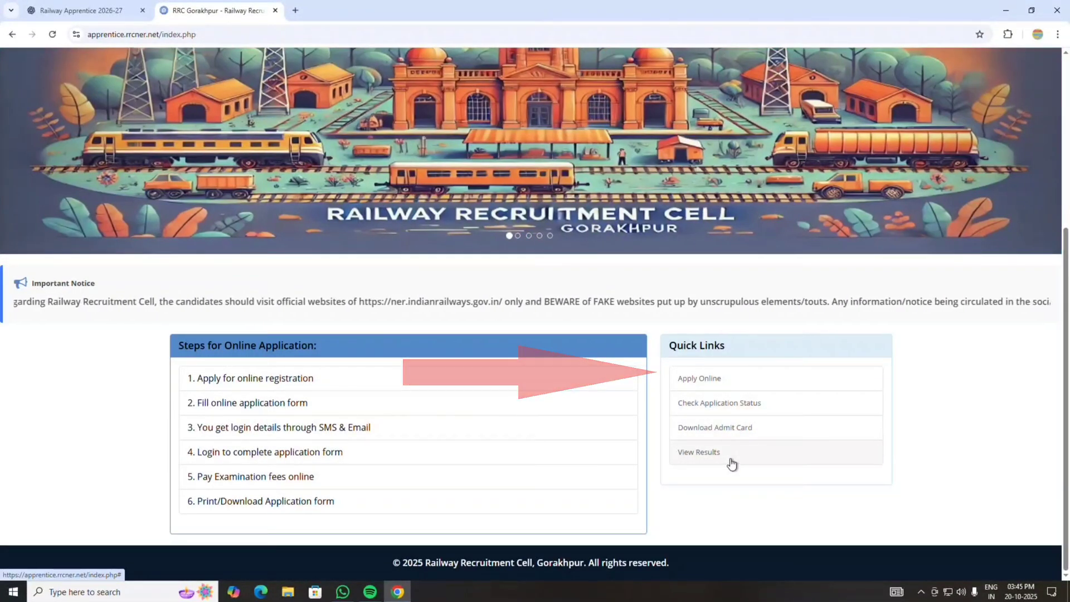
pyautogui.click(697, 379)
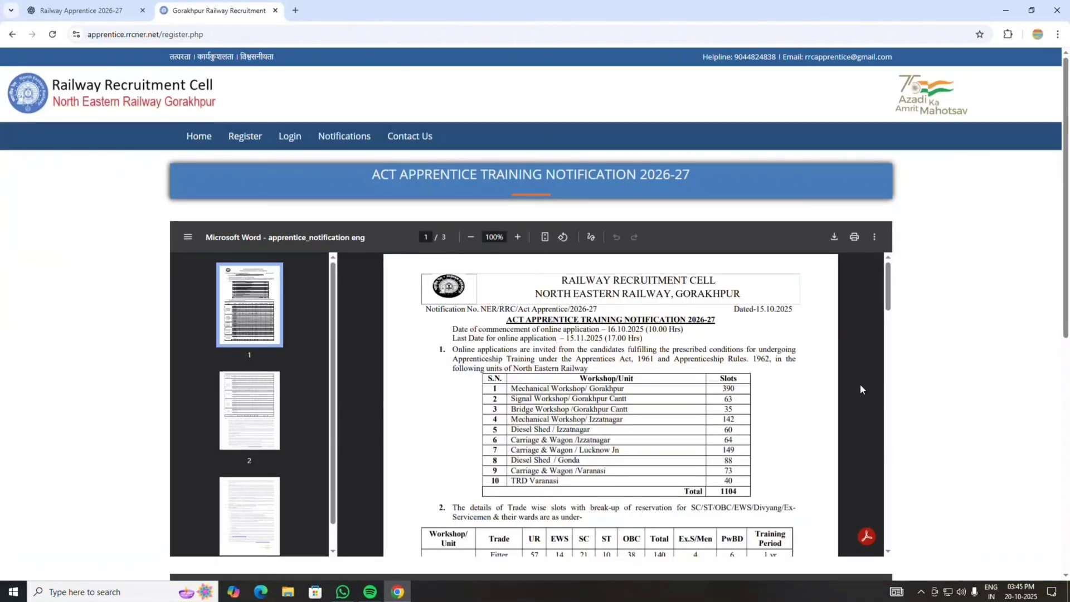
# - Read through the 2026-27 notification, tick 'I have read all the Instructions carefully' and proceed
pyautogui.scroll(-1, 765, 364)
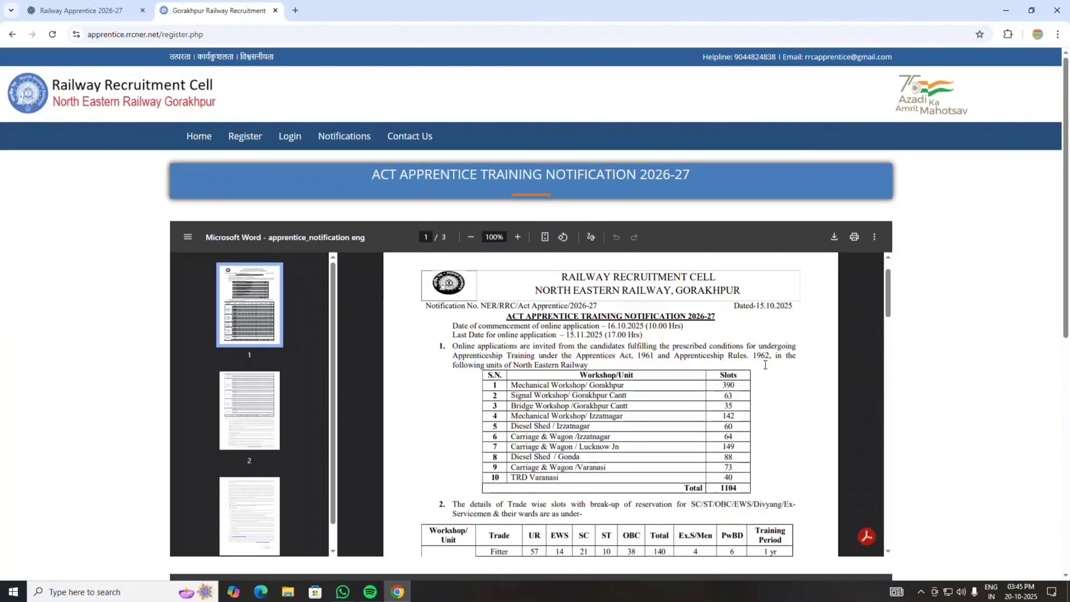
pyautogui.scroll(-10, 765, 364)
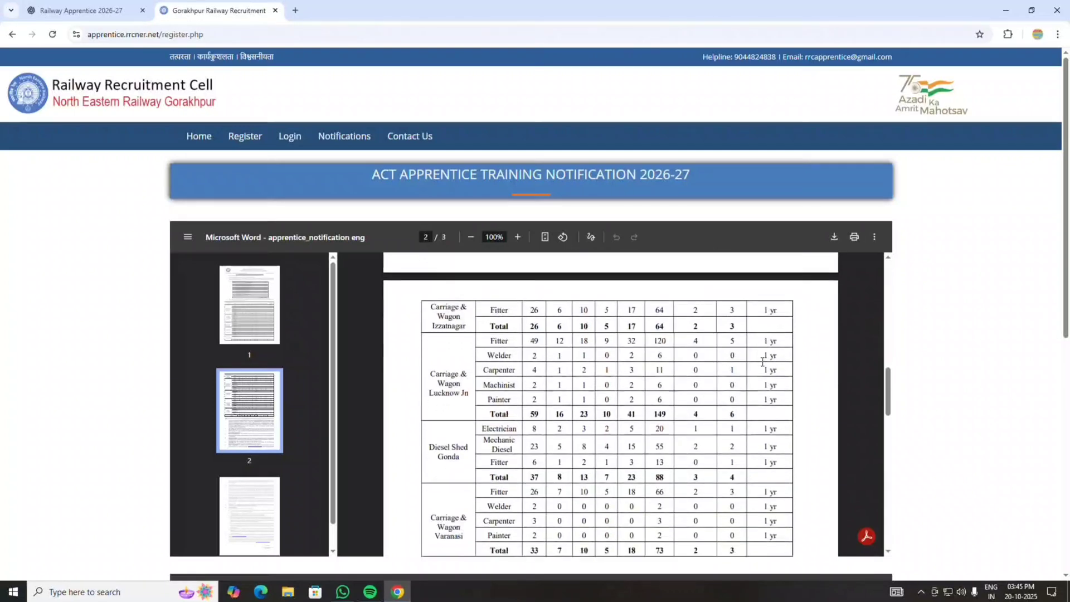
pyautogui.scroll(-10, 762, 362)
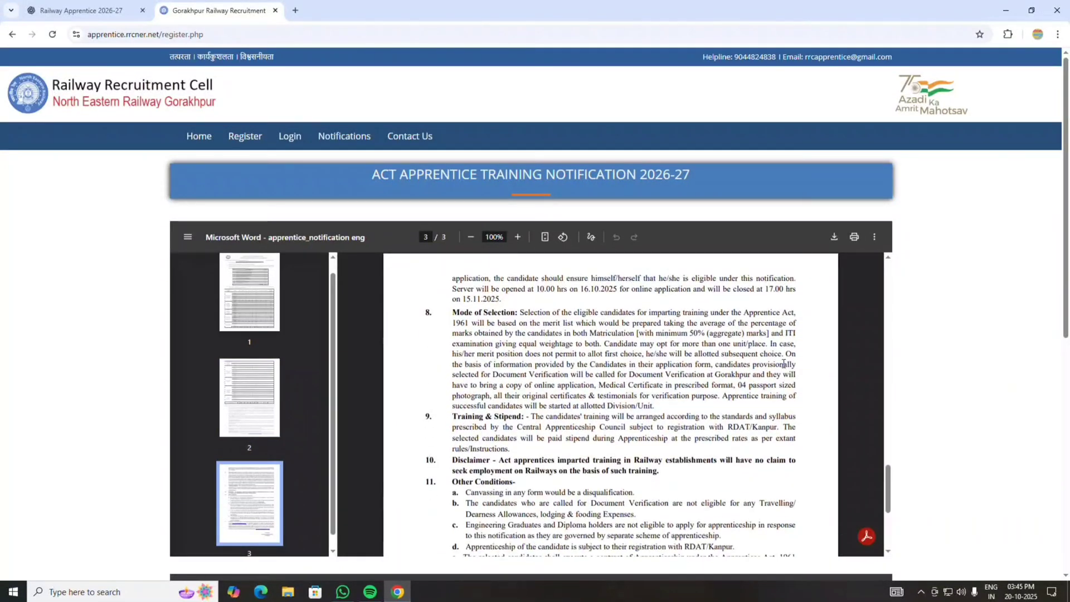
pyautogui.scroll(-10, 784, 364)
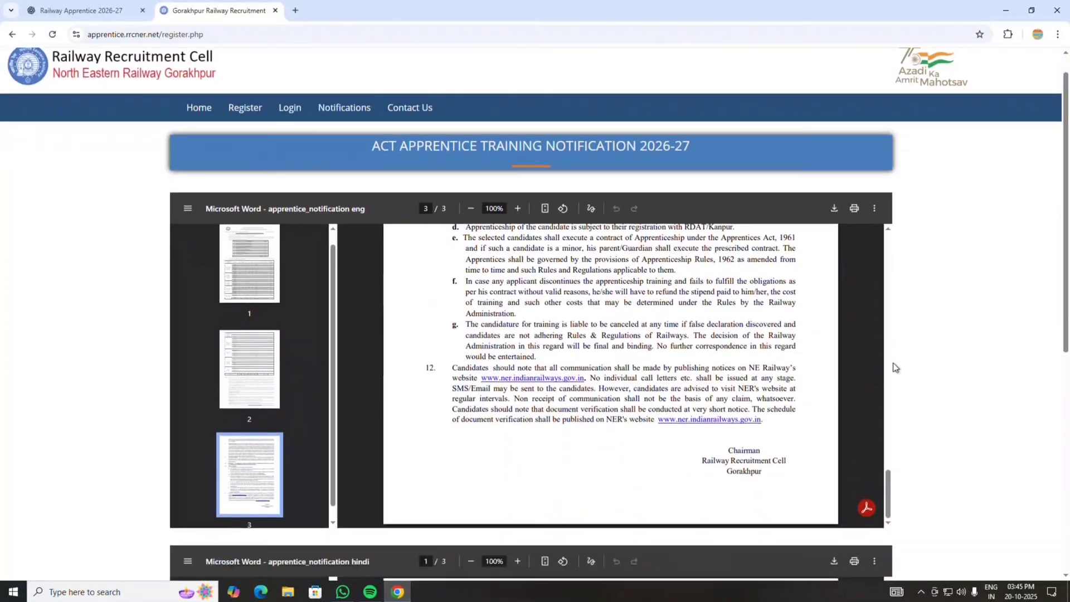
pyautogui.scroll(-7, 894, 367)
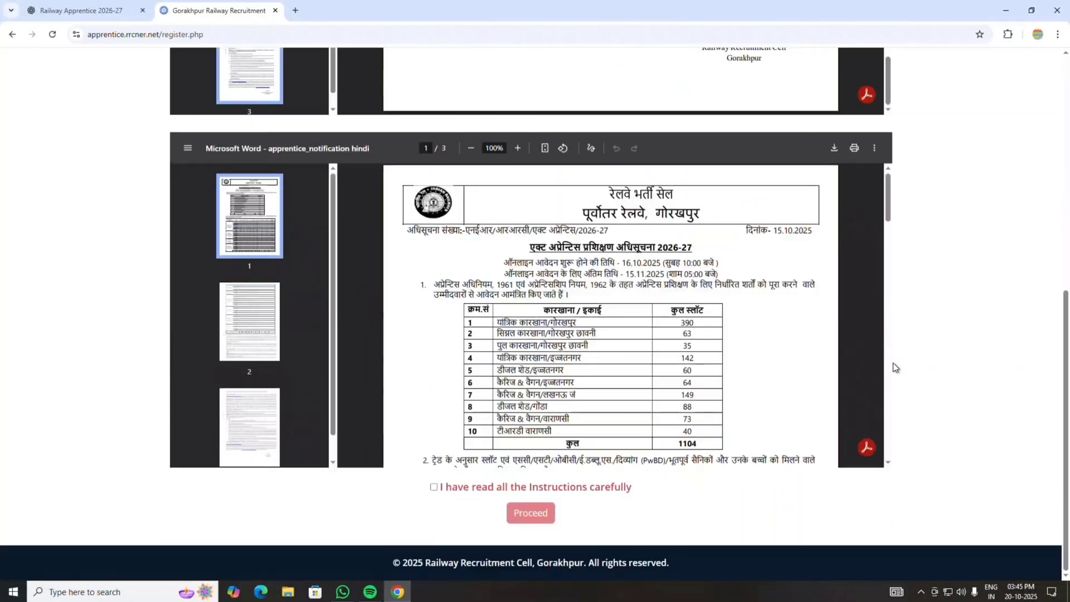
pyautogui.click(434, 488)
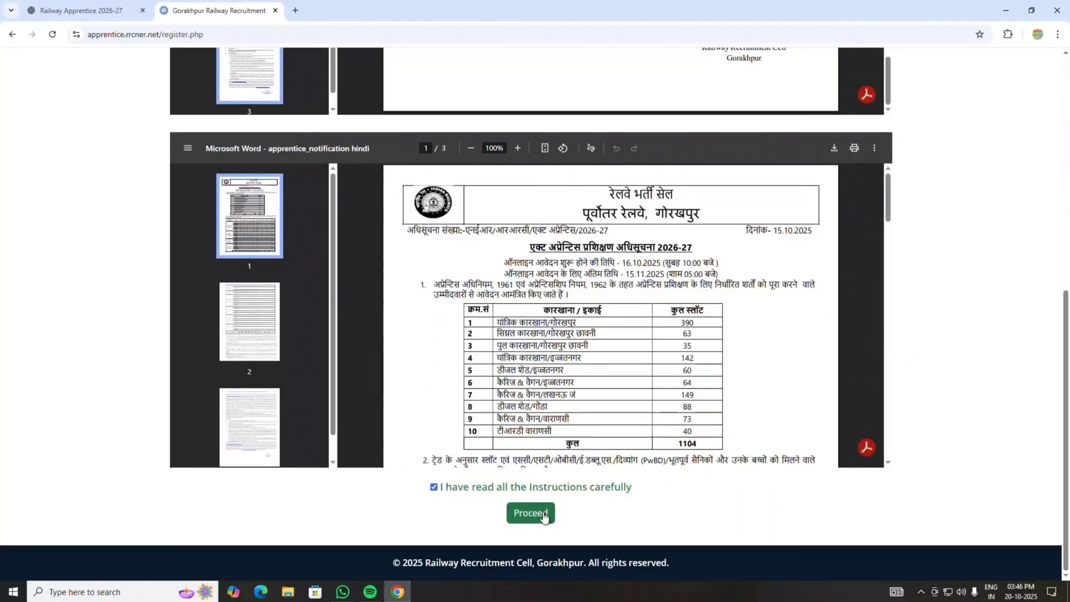
pyautogui.click(544, 515)
# - Choose Electrician as the trade and leave 'Are you Differently Abled?' set to NO
pyautogui.scroll(-1, 885, 269)
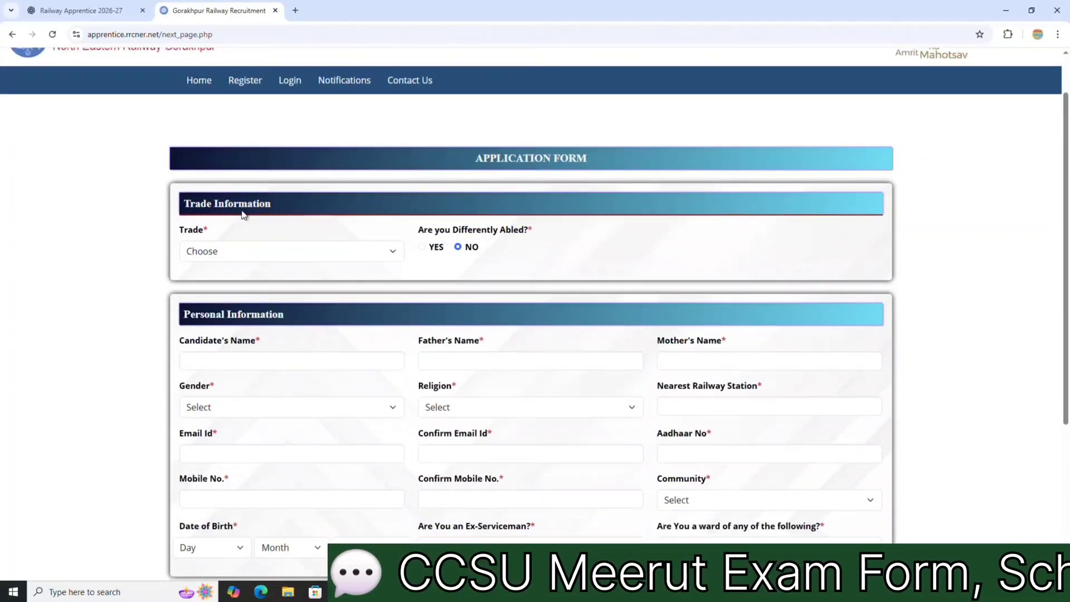
pyautogui.click(259, 253)
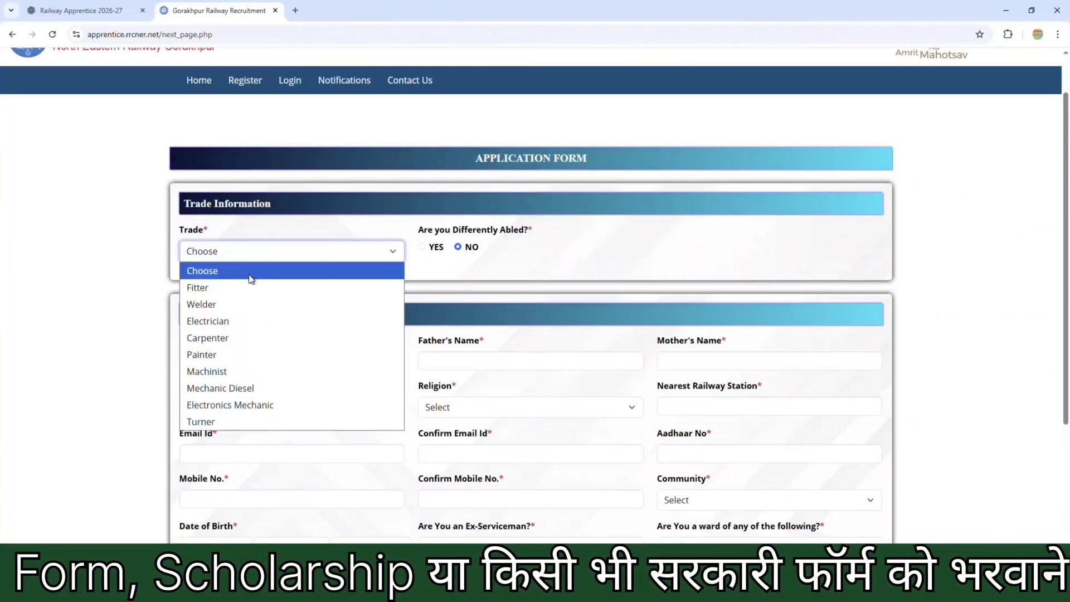
pyautogui.click(215, 320)
pyautogui.click(458, 247)
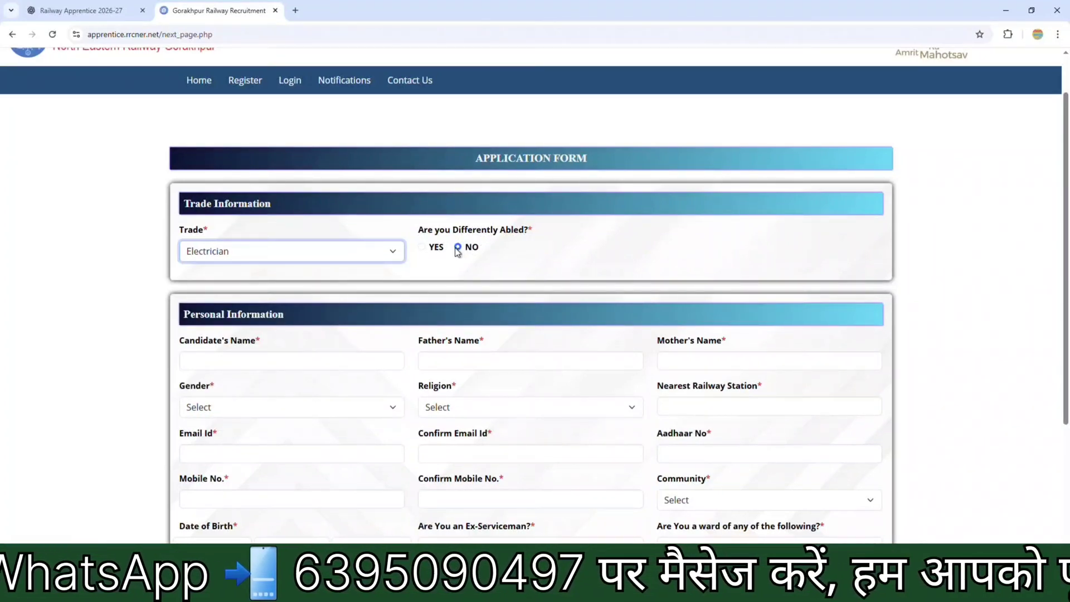
pyautogui.click(422, 247)
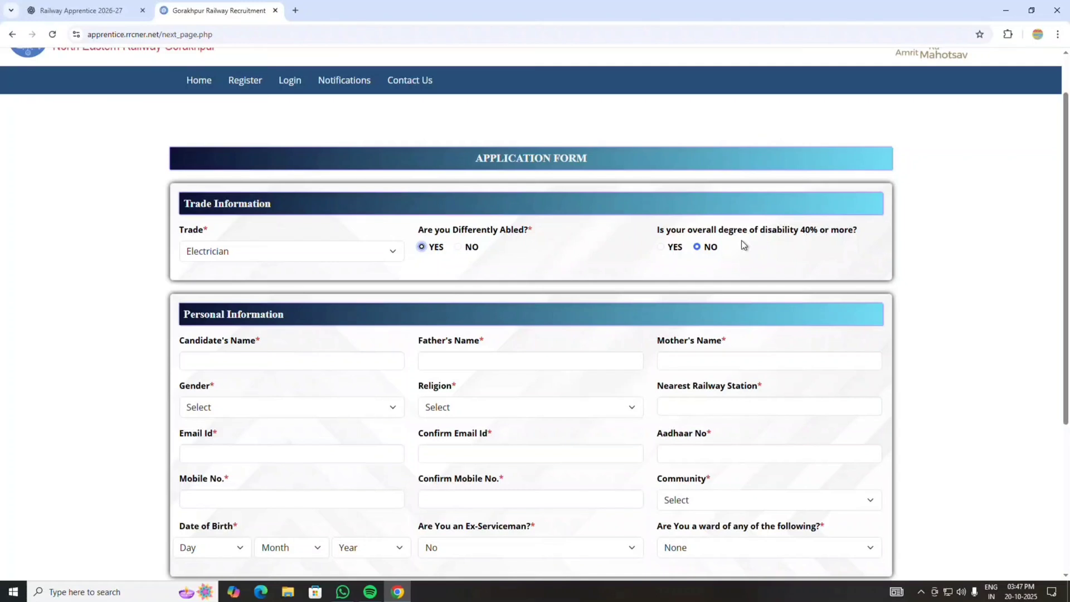
pyautogui.click(457, 247)
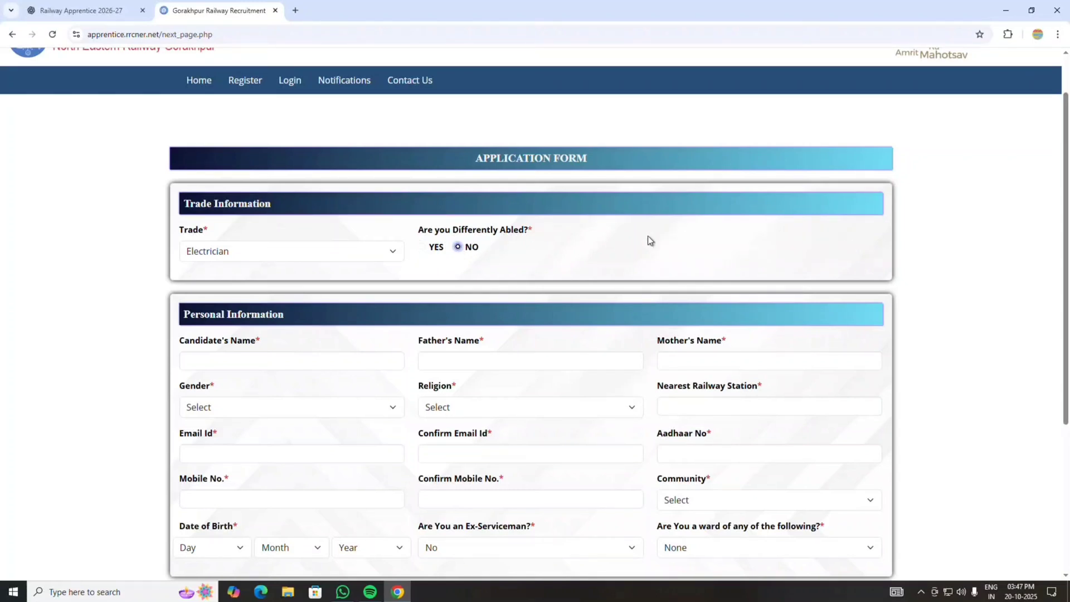
# - Enter the candidate's name, the father's name and the mother's name
pyautogui.scroll(-3, 646, 238)
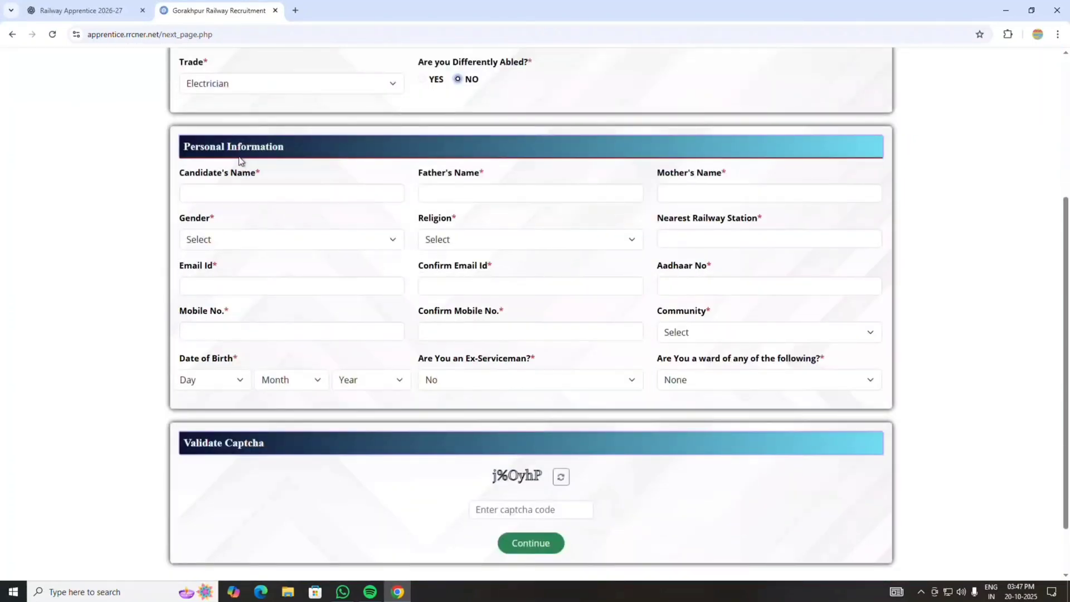
pyautogui.click(299, 193)
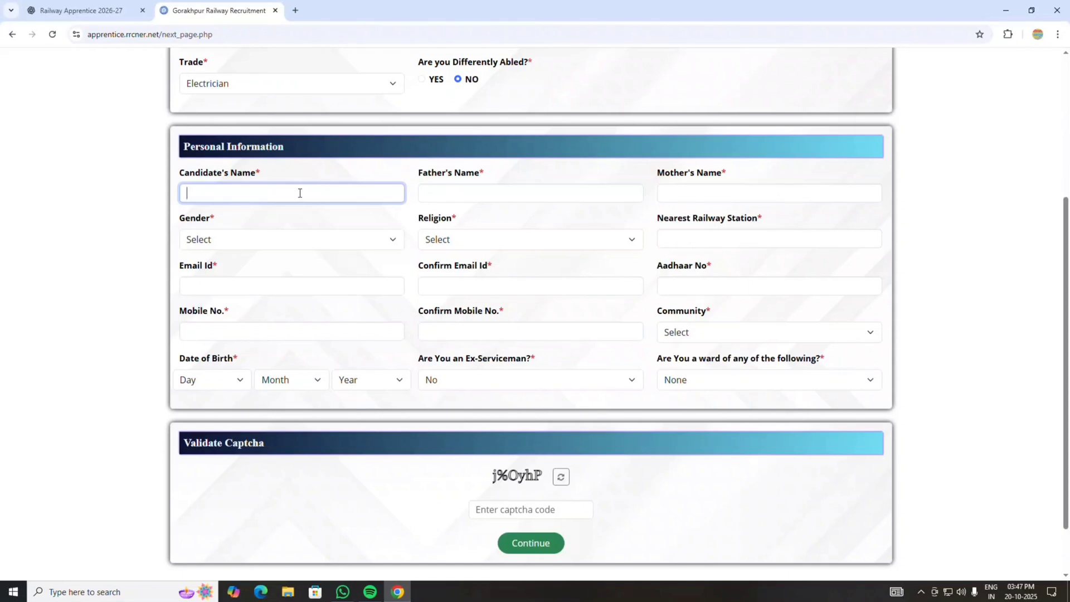
pyautogui.write('SONU')
pyautogui.click(500, 192)
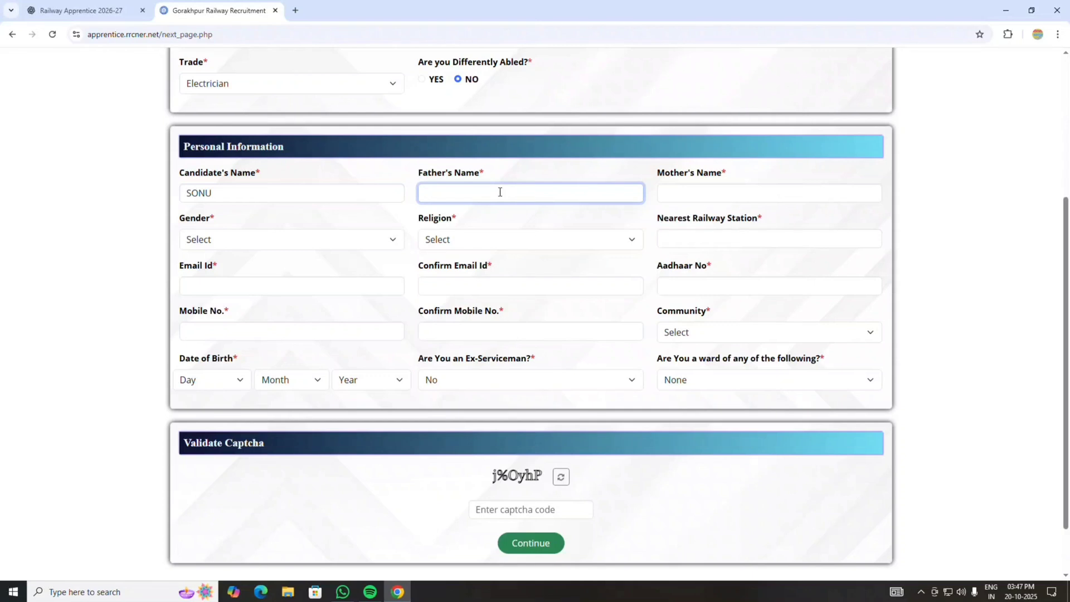
pyautogui.press('Tab')
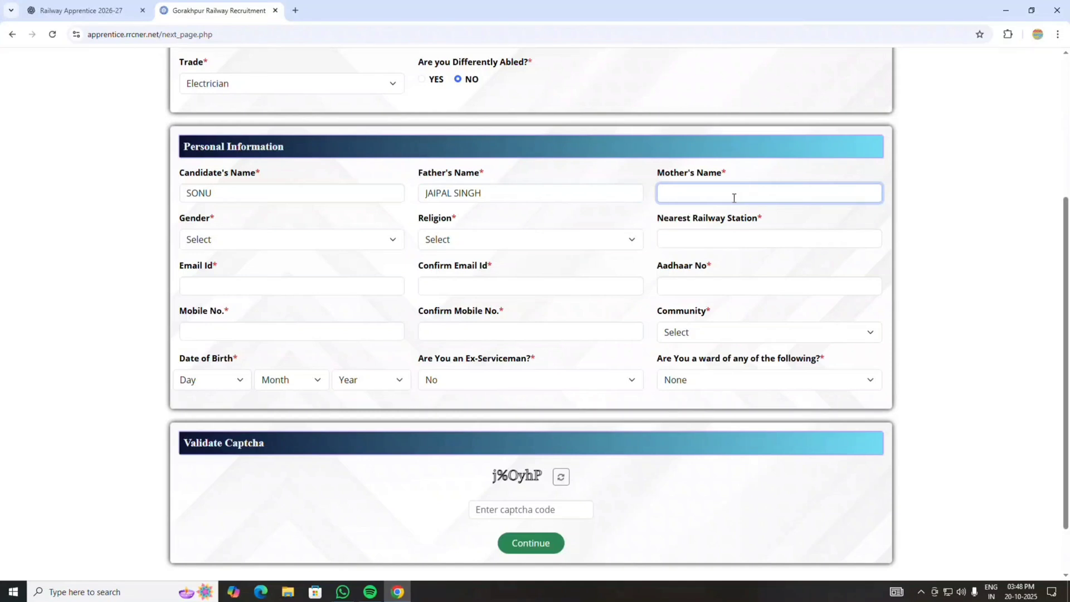
# - Set gender Male, religion Hindu and nearest railway station GARHMUKTESHWAR
pyautogui.click(255, 239)
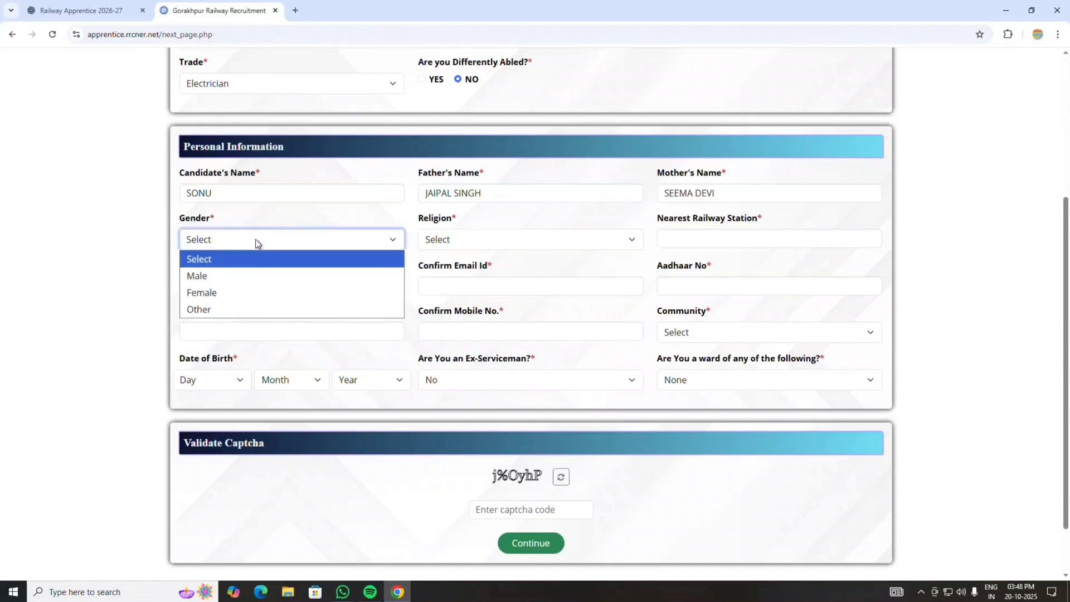
pyautogui.click(215, 275)
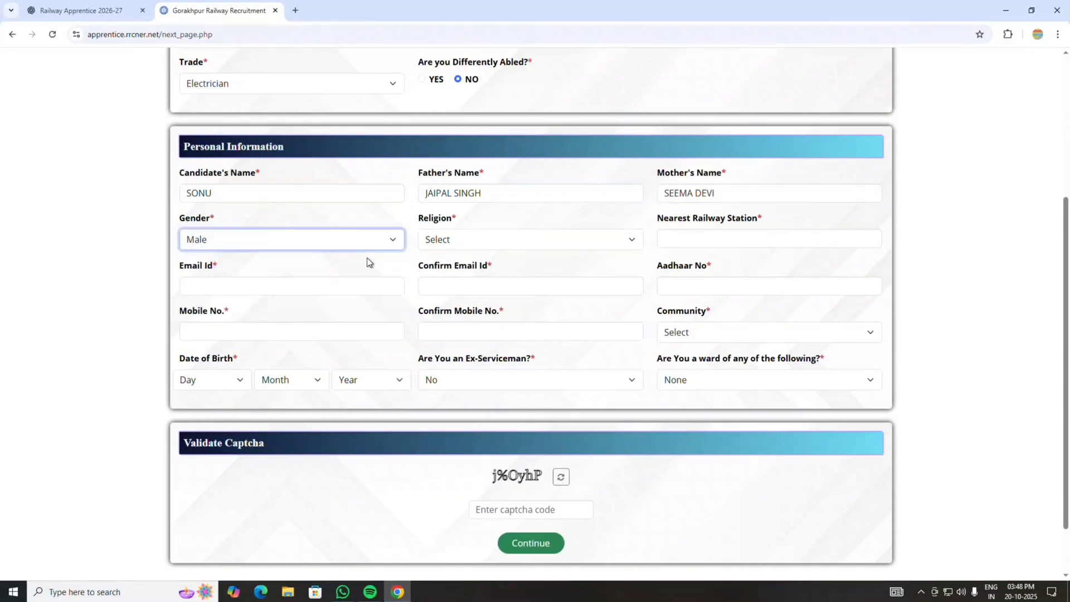
pyautogui.click(469, 239)
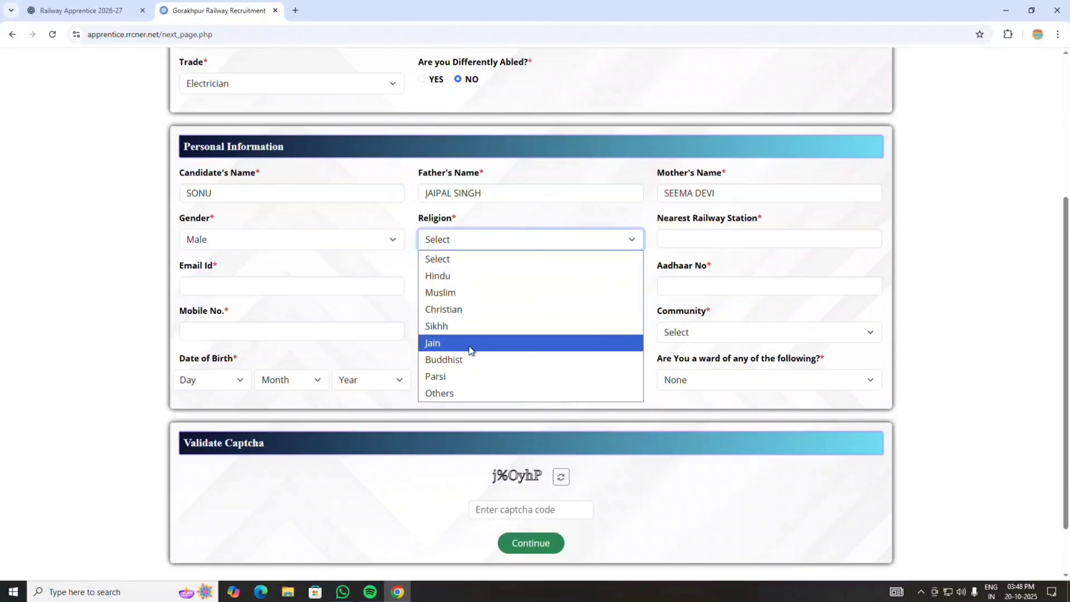
pyautogui.click(451, 277)
pyautogui.click(735, 241)
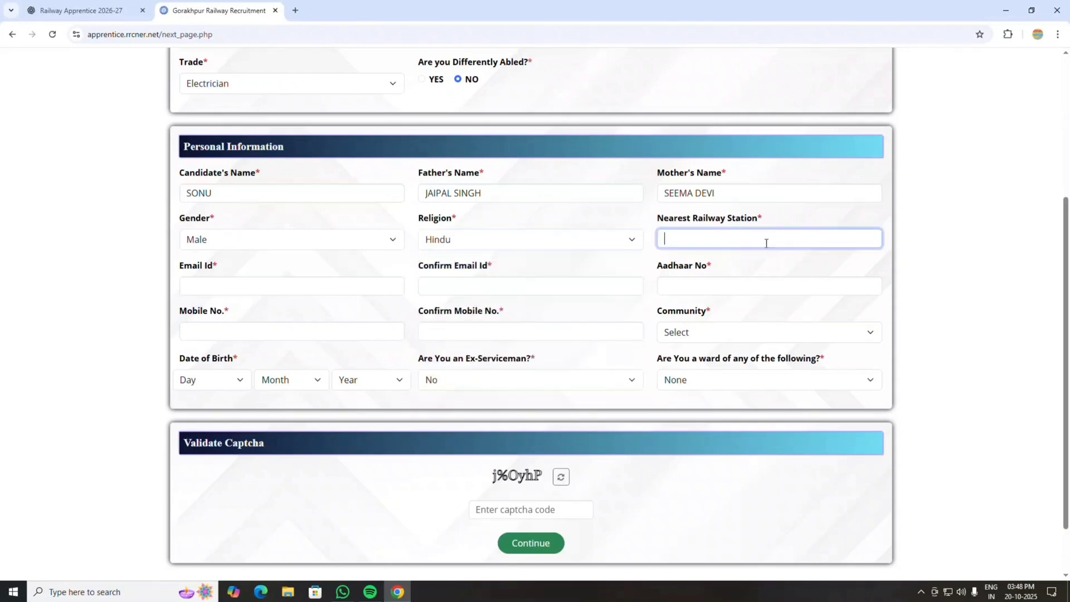
pyautogui.write('GARHMUKTESHWAR')
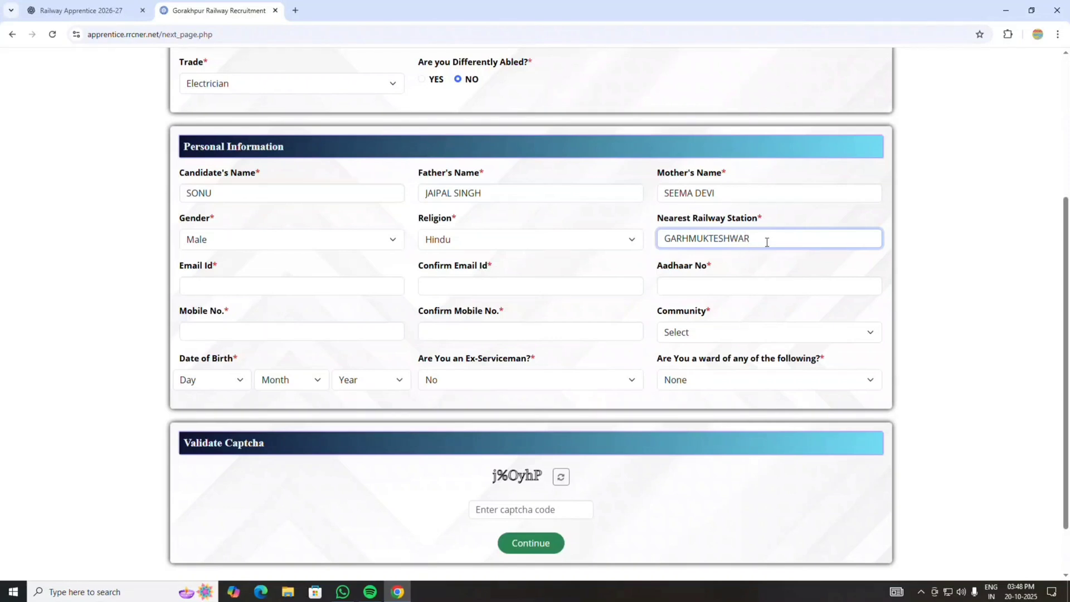
pyautogui.click(507, 287)
pyautogui.click(340, 315)
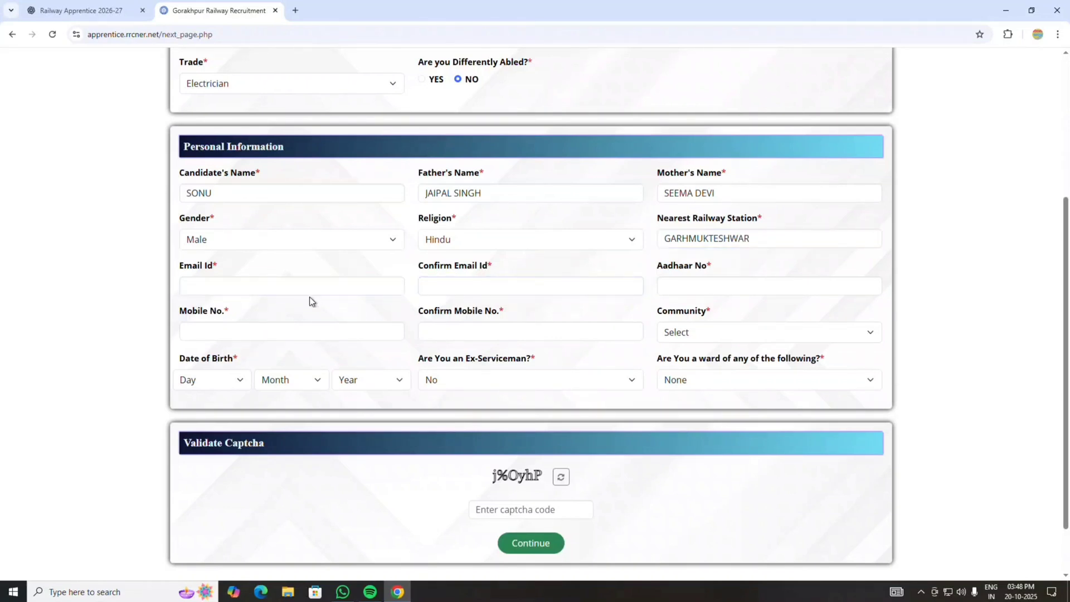
# - Go through the e-mail, Aadhaar and mobile fields and set the community to SC
pyautogui.click(283, 287)
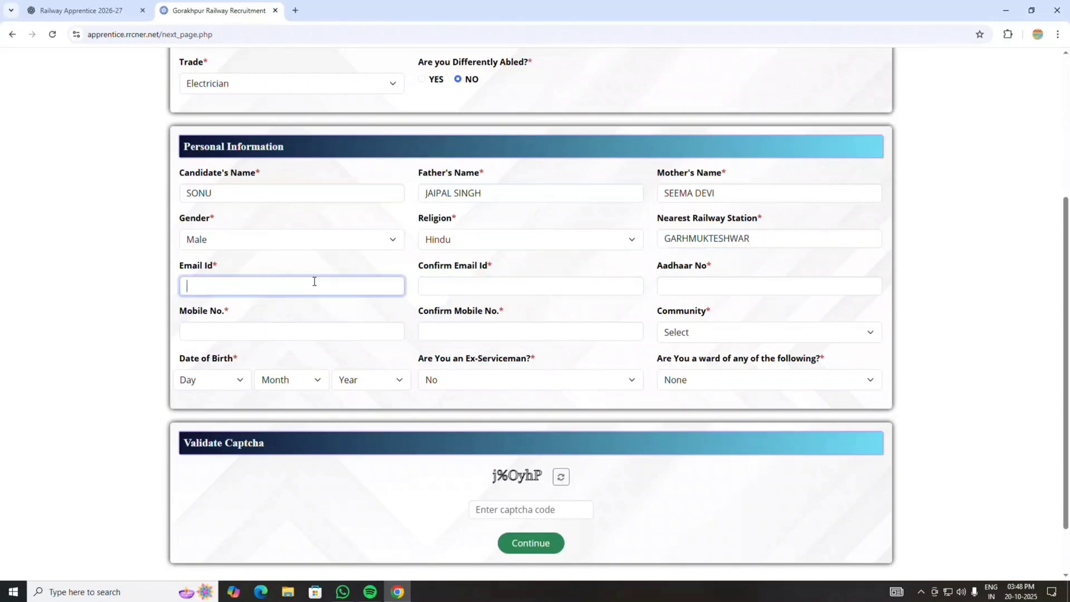
pyautogui.click(441, 287)
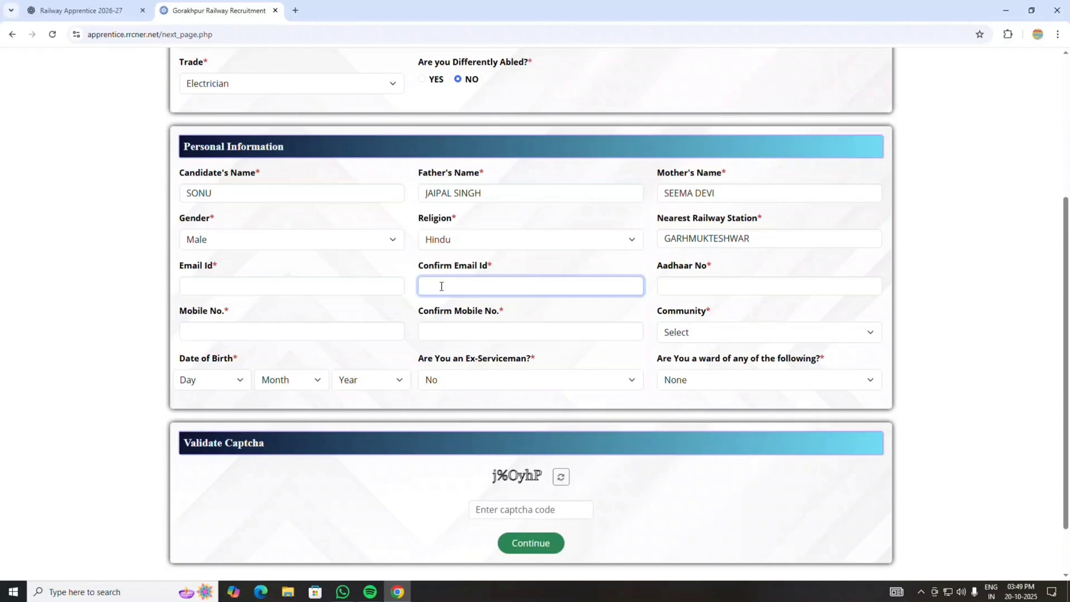
pyautogui.click(769, 286)
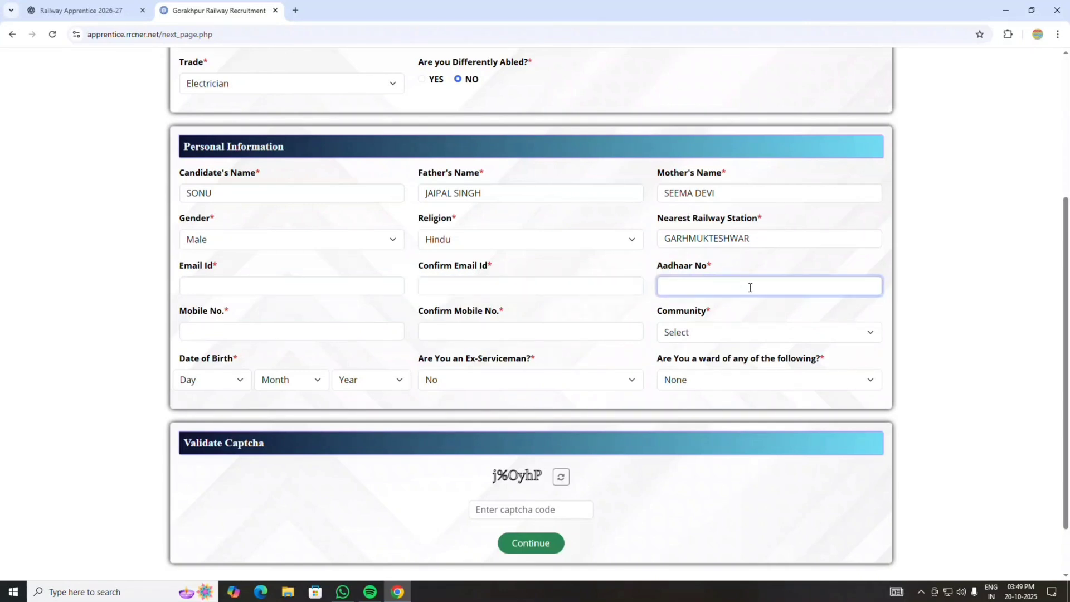
pyautogui.click(295, 331)
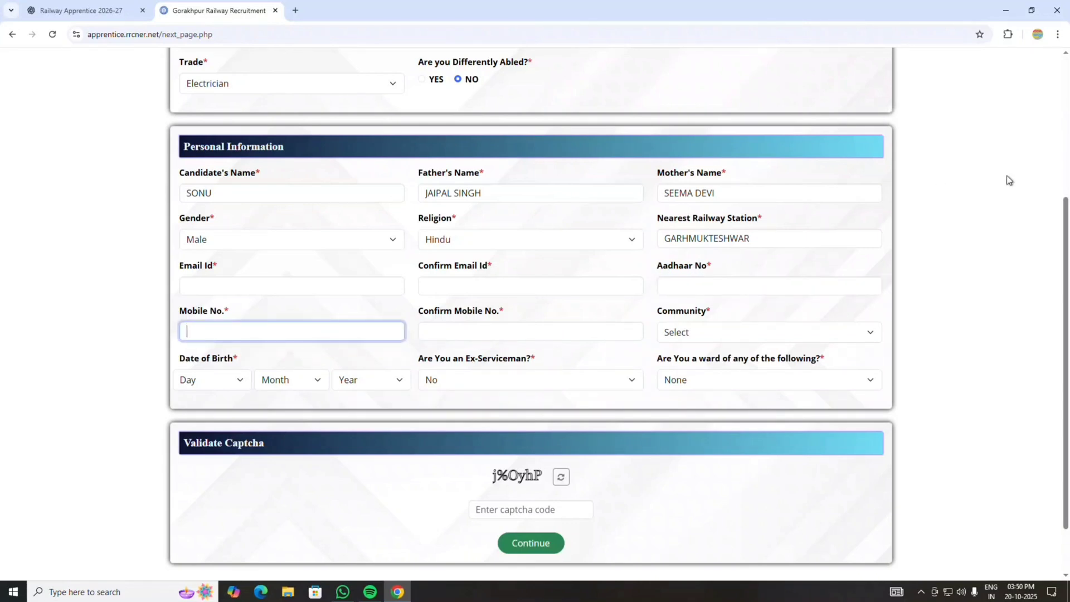
pyautogui.click(482, 334)
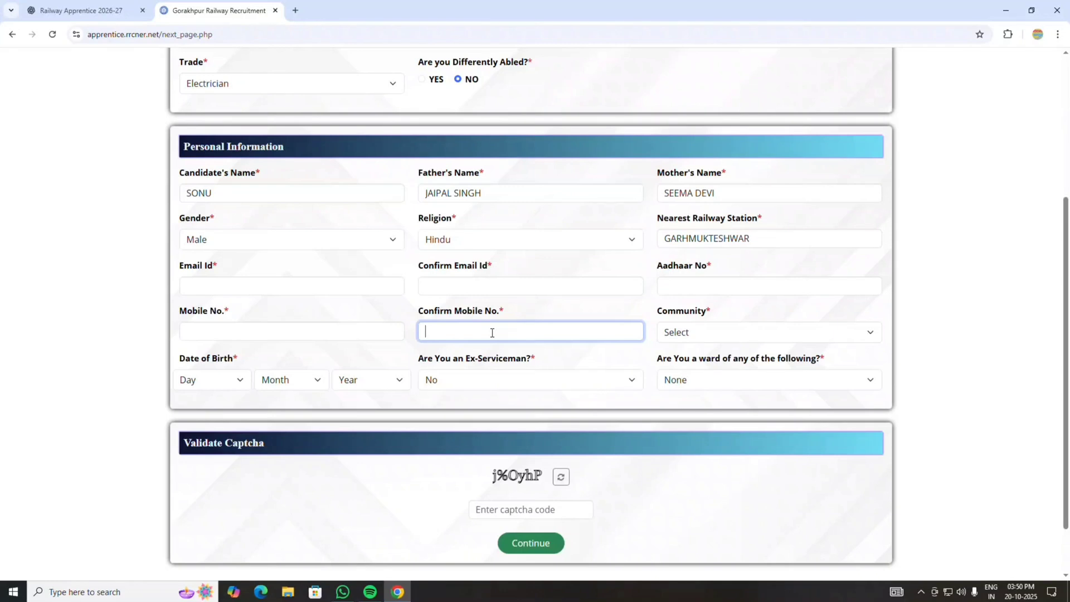
pyautogui.click(760, 334)
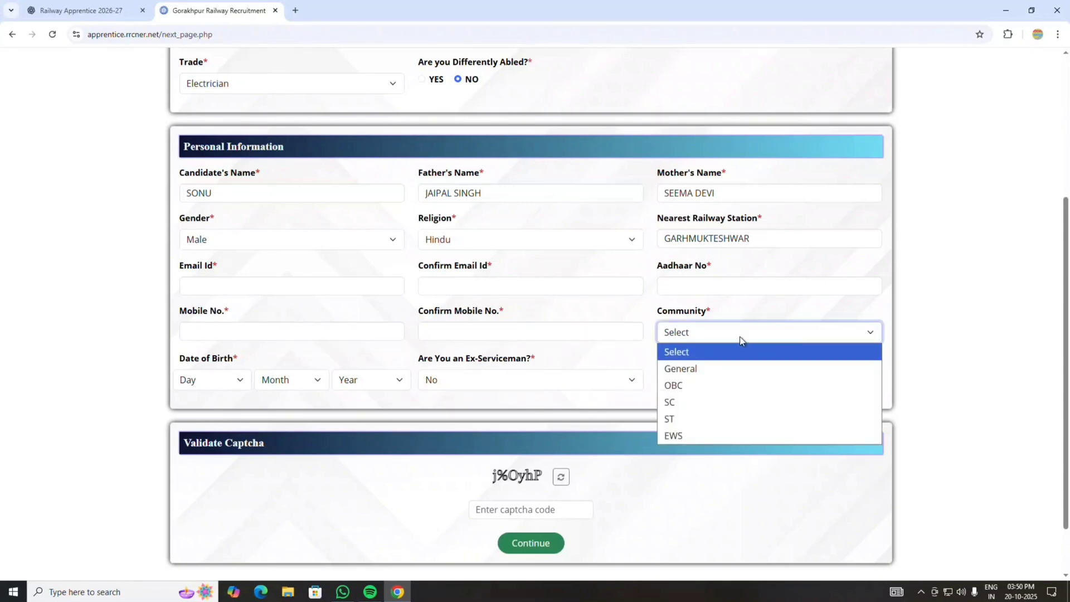
pyautogui.click(679, 404)
pyautogui.click(239, 382)
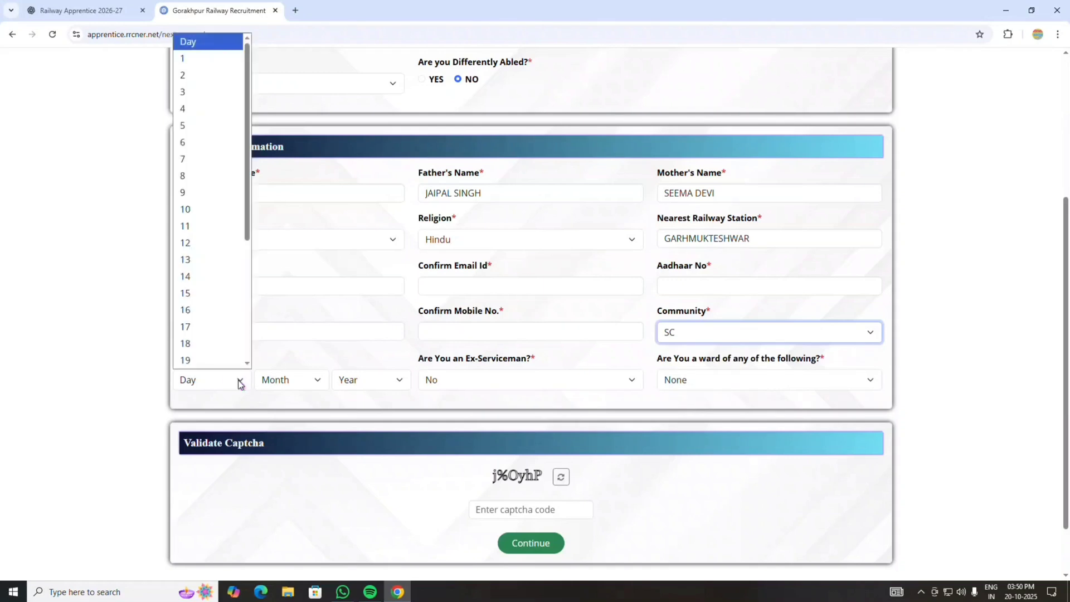
pyautogui.click(192, 66)
pyautogui.click(290, 380)
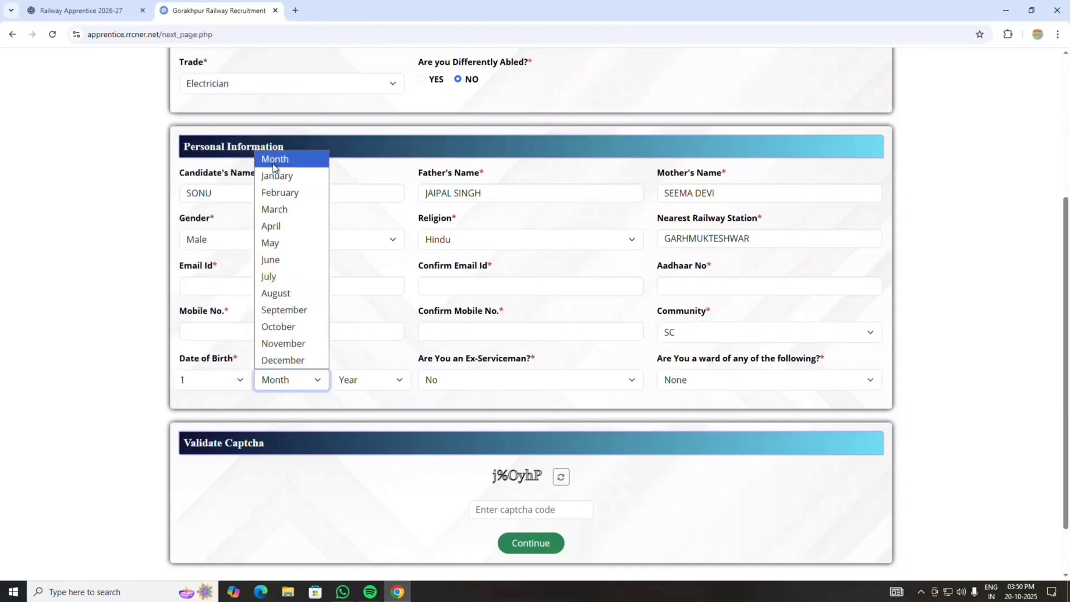
pyautogui.click(275, 170)
pyautogui.click(370, 379)
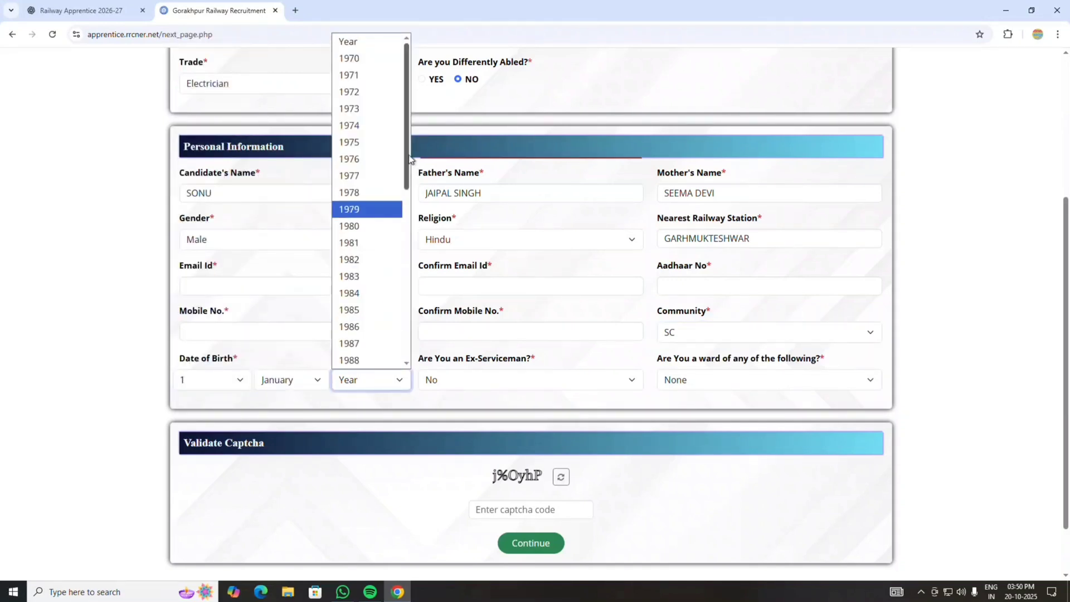
pyautogui.moveTo(407, 160); pyautogui.dragTo(406, 278)
pyautogui.click(379, 347)
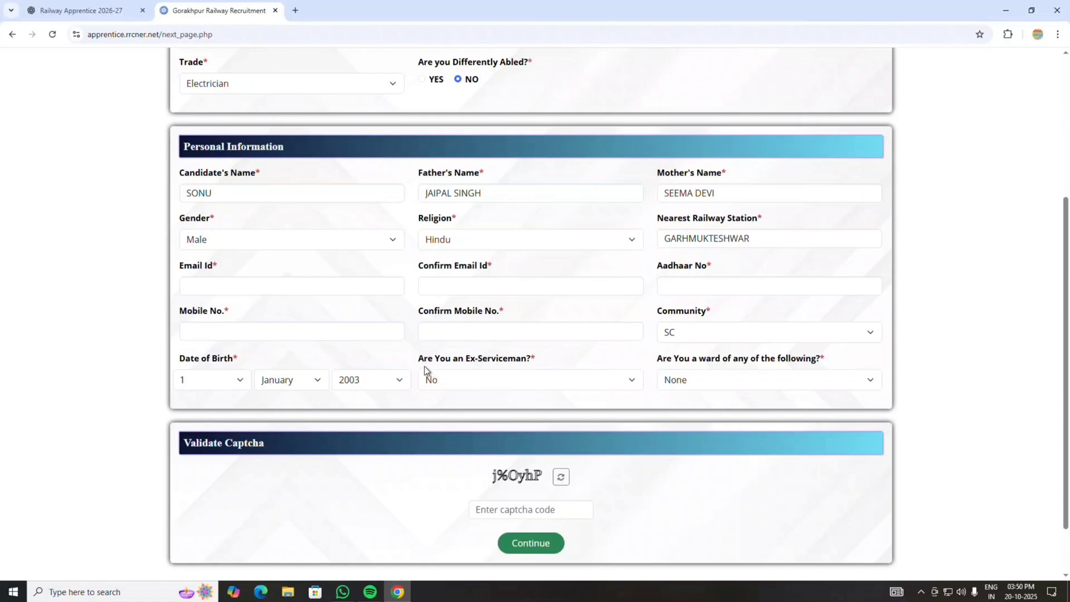
# - Answer No to Ex-Serviceman and keep the ward-of category as None
pyautogui.click(468, 373)
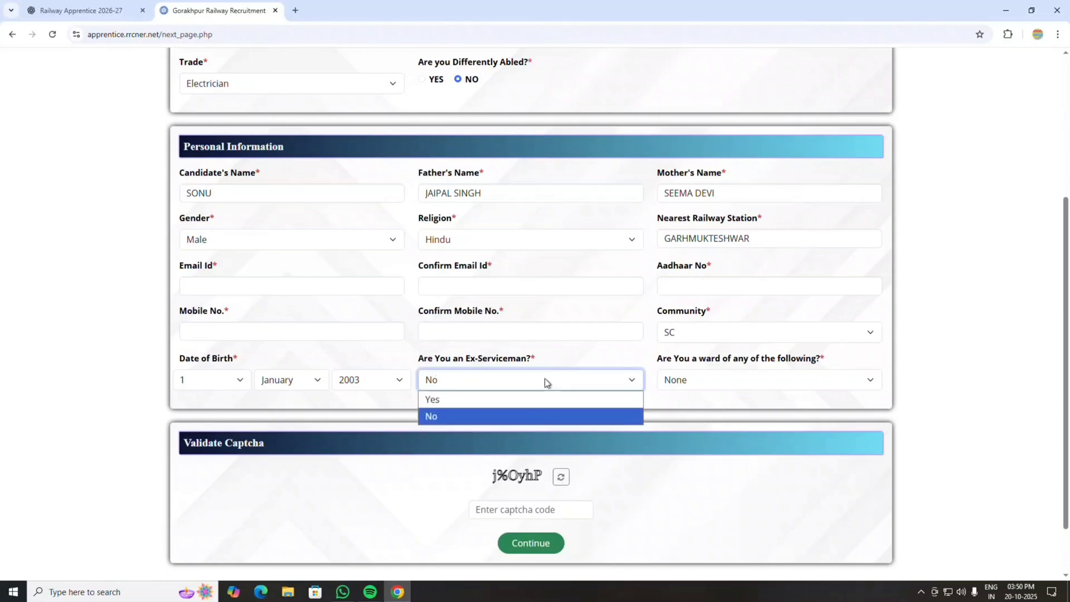
pyautogui.click(469, 400)
pyautogui.press('Down')
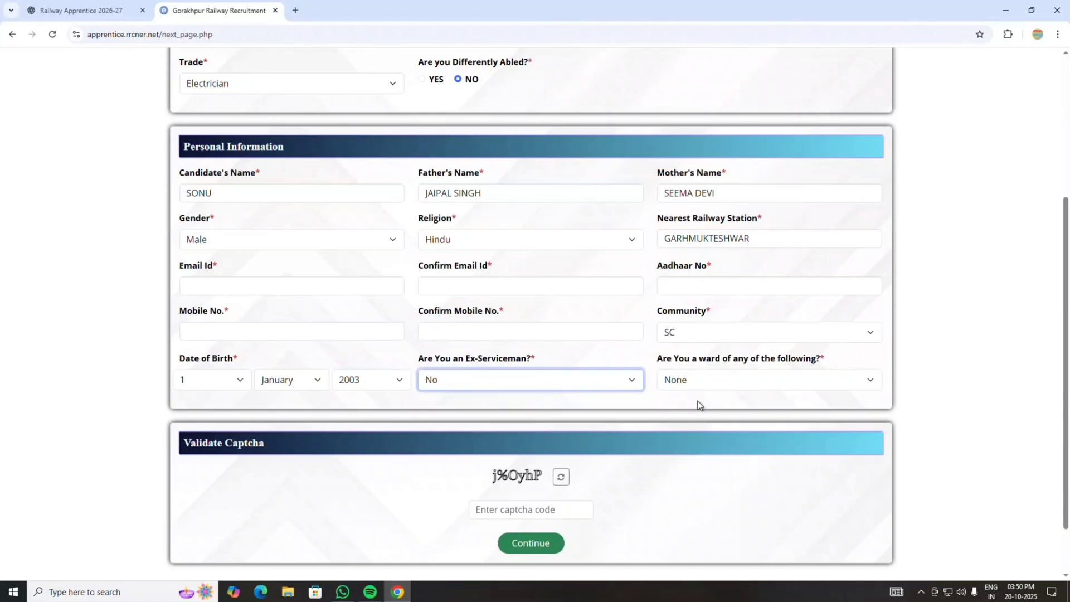
pyautogui.click(747, 379)
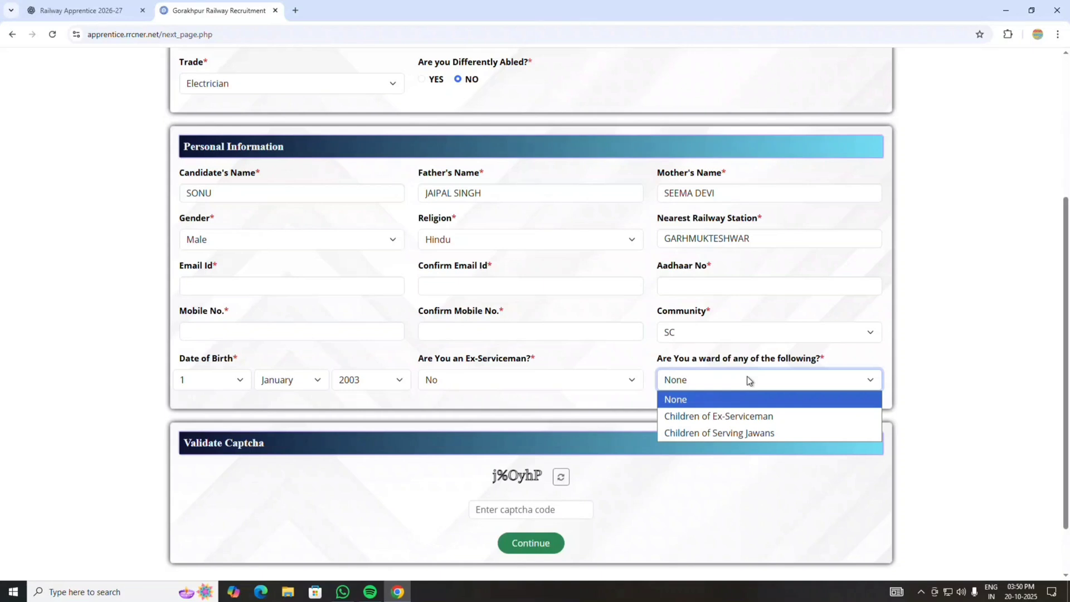
pyautogui.click(675, 403)
# - Enter the captcha code and continue to the Application Verification review
pyautogui.scroll(-1, 675, 403)
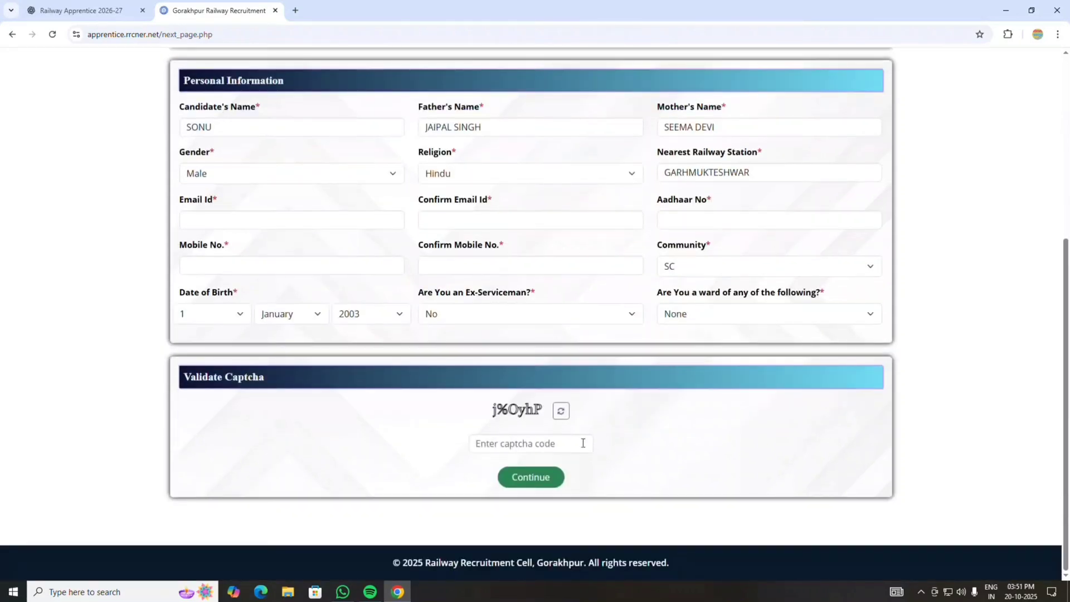
pyautogui.click(556, 443)
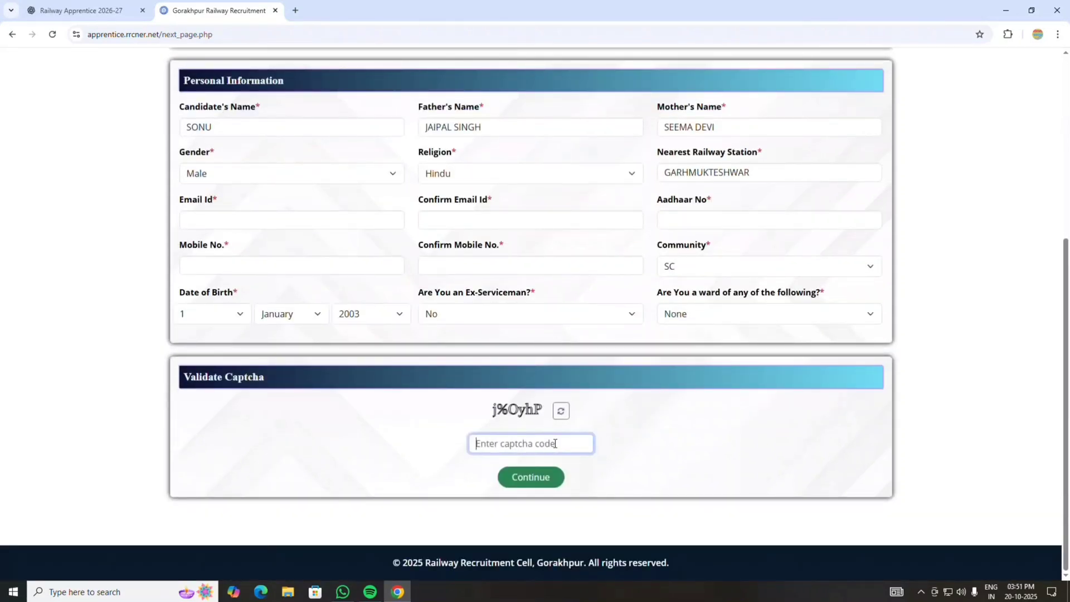
pyautogui.write('j%')
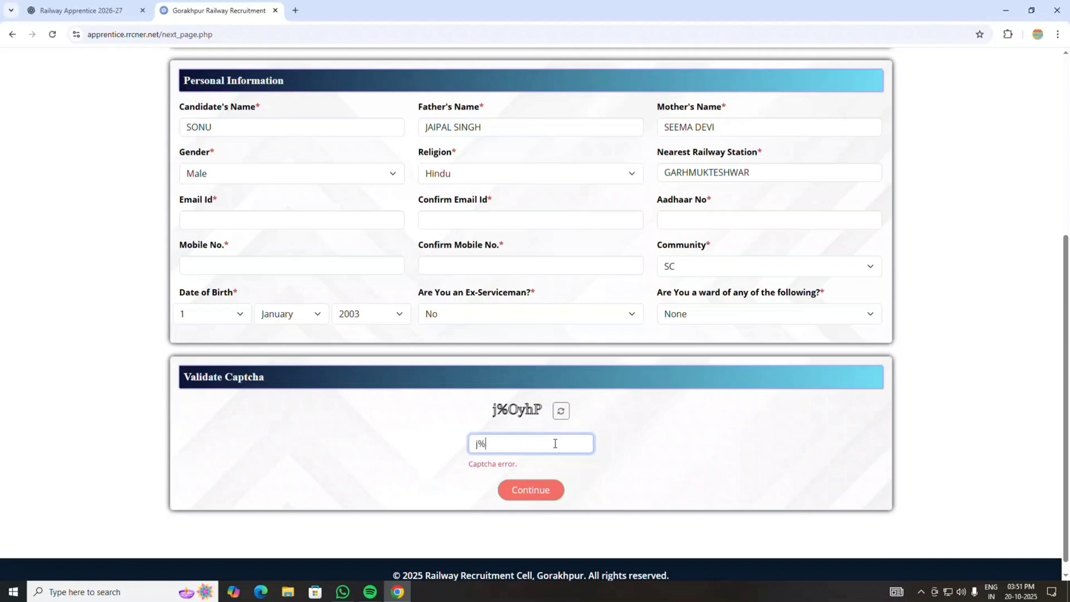
pyautogui.write('OyhP')
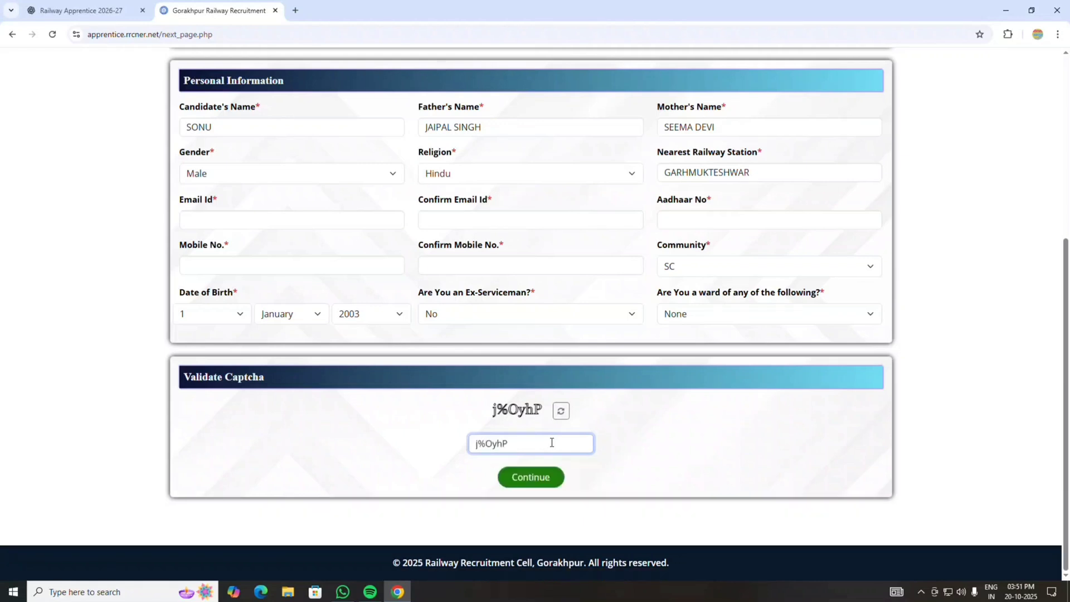
pyautogui.click(533, 479)
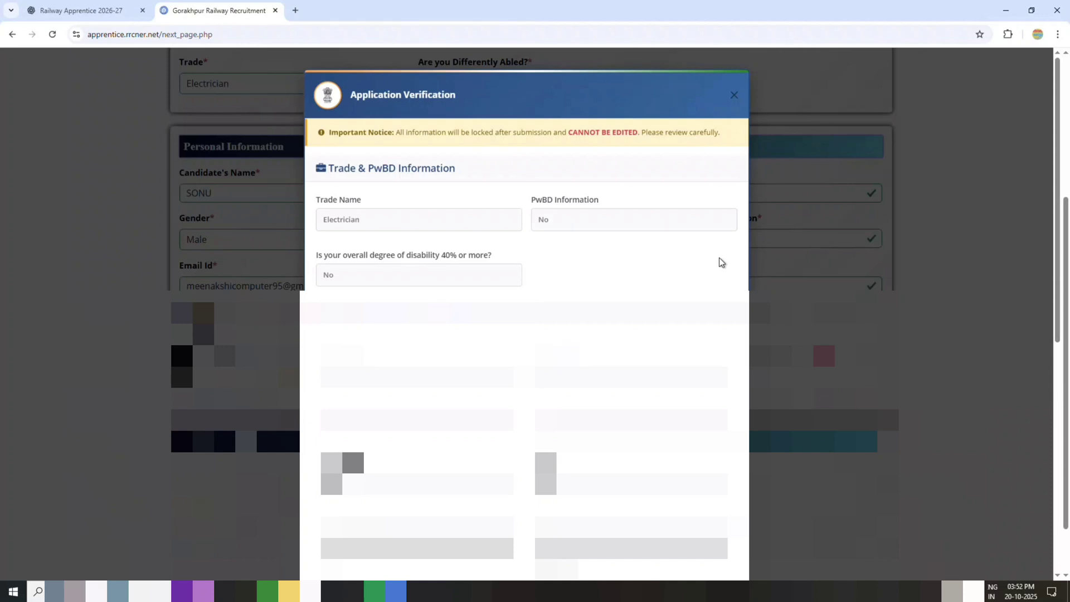
# - Select the 'I verify' declaration and submit the final application
pyautogui.scroll(-10, 719, 262)
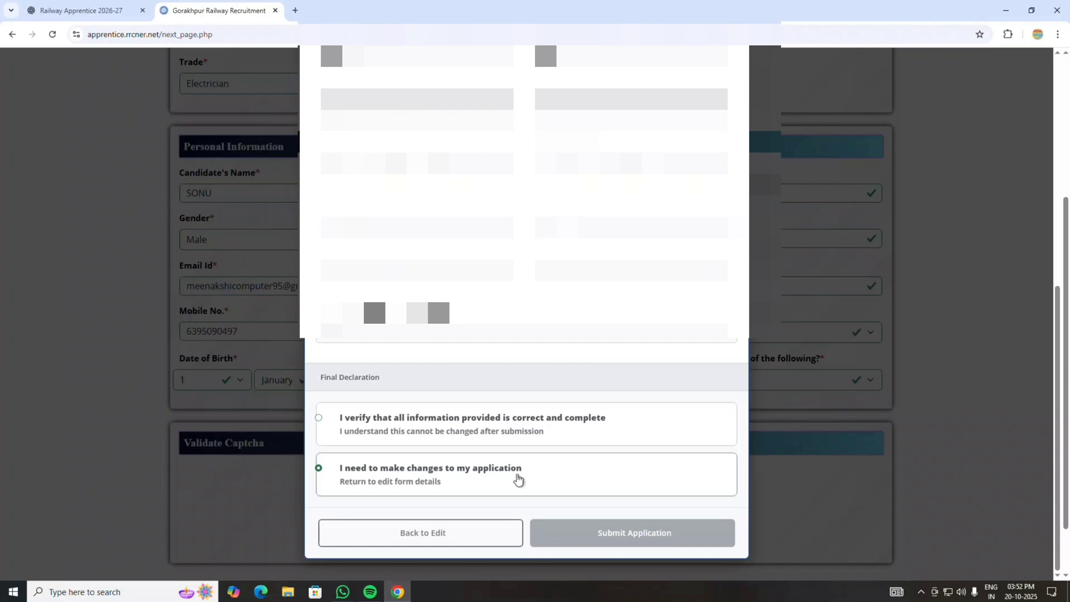
pyautogui.click(319, 418)
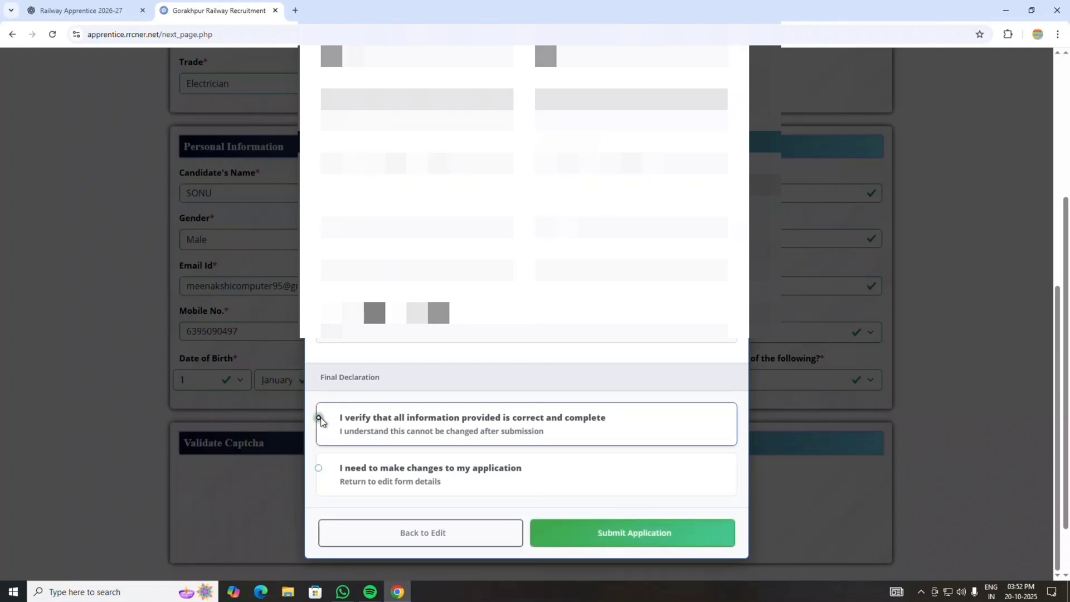
pyautogui.click(623, 540)
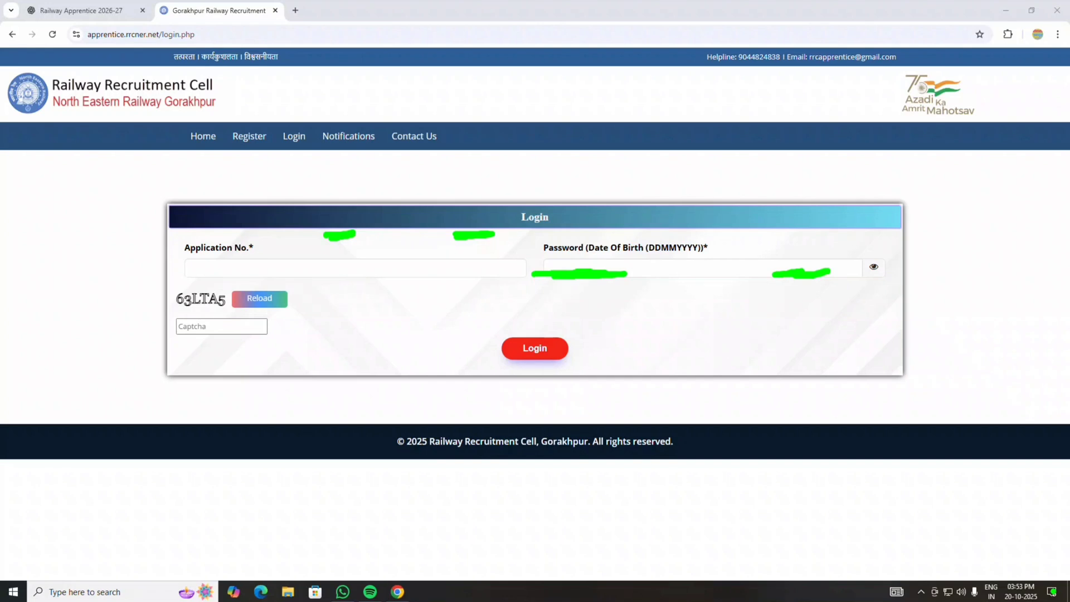
# - Log in with the application number, the date-of-birth password and the captcha code
pyautogui.click(306, 274)
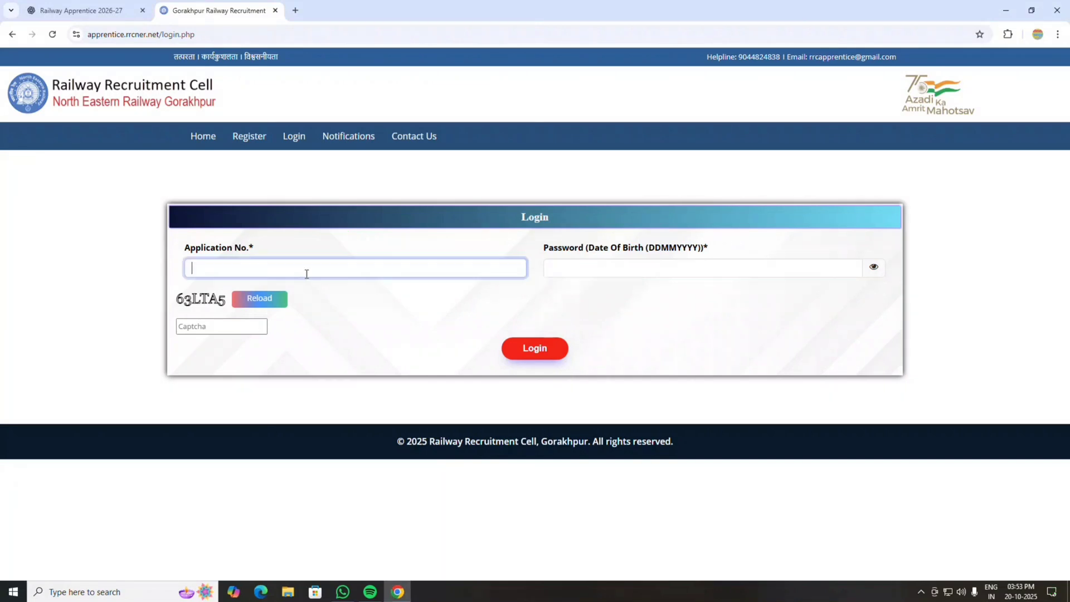
pyautogui.click(705, 268)
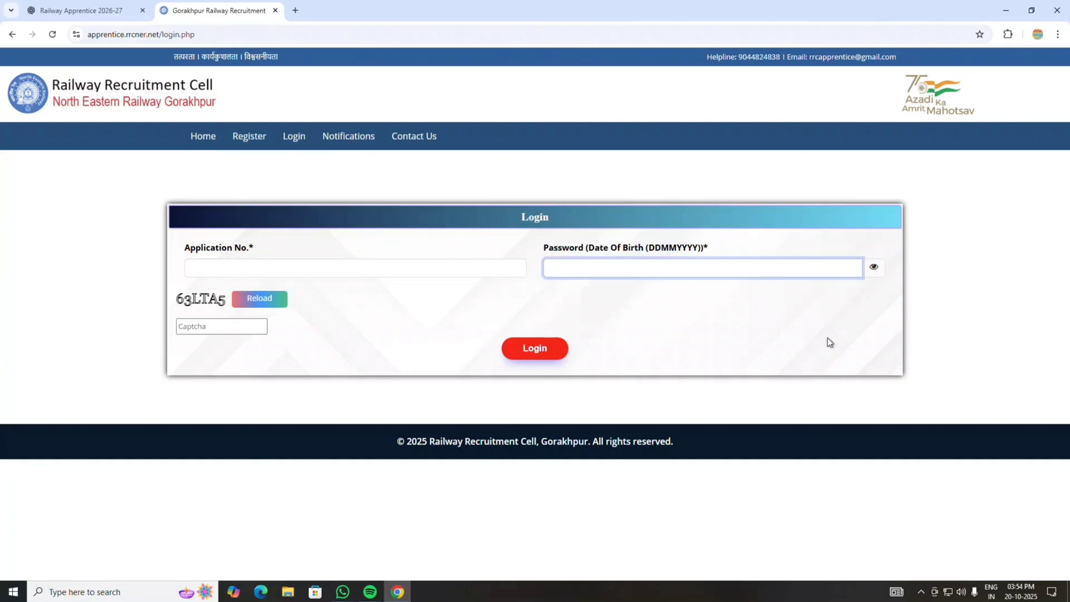
pyautogui.write('••••••••')
pyautogui.click(221, 325)
pyautogui.write('63')
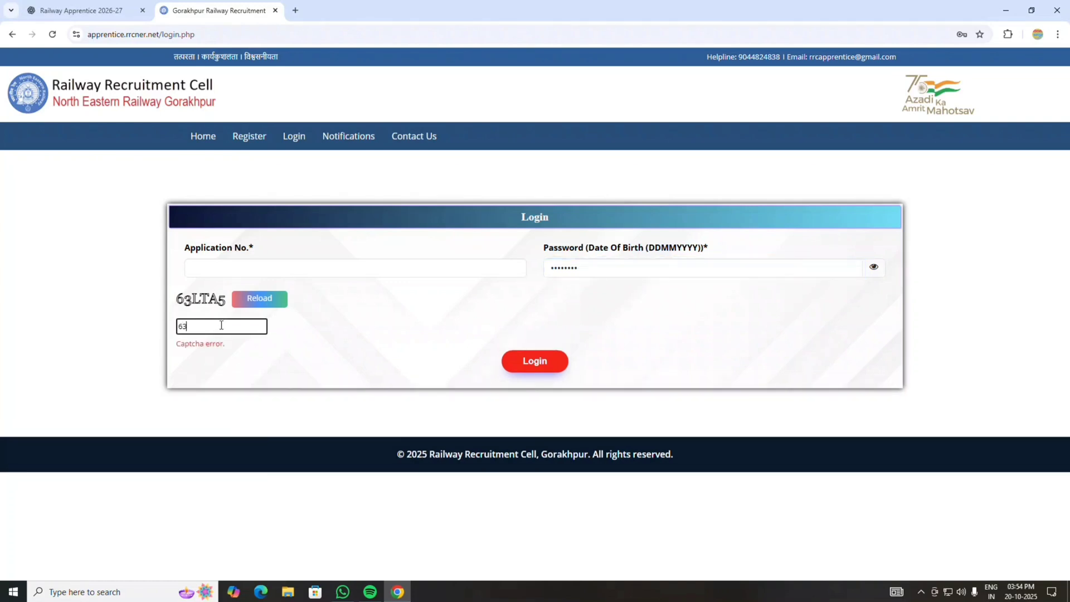
pyautogui.write('LTA5')
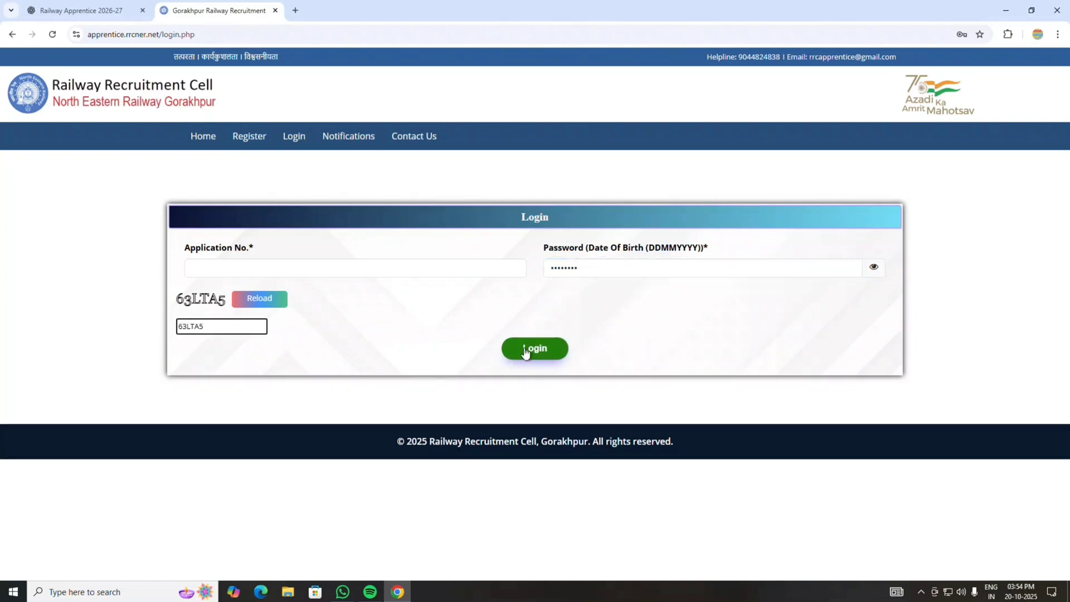
pyautogui.click(525, 349)
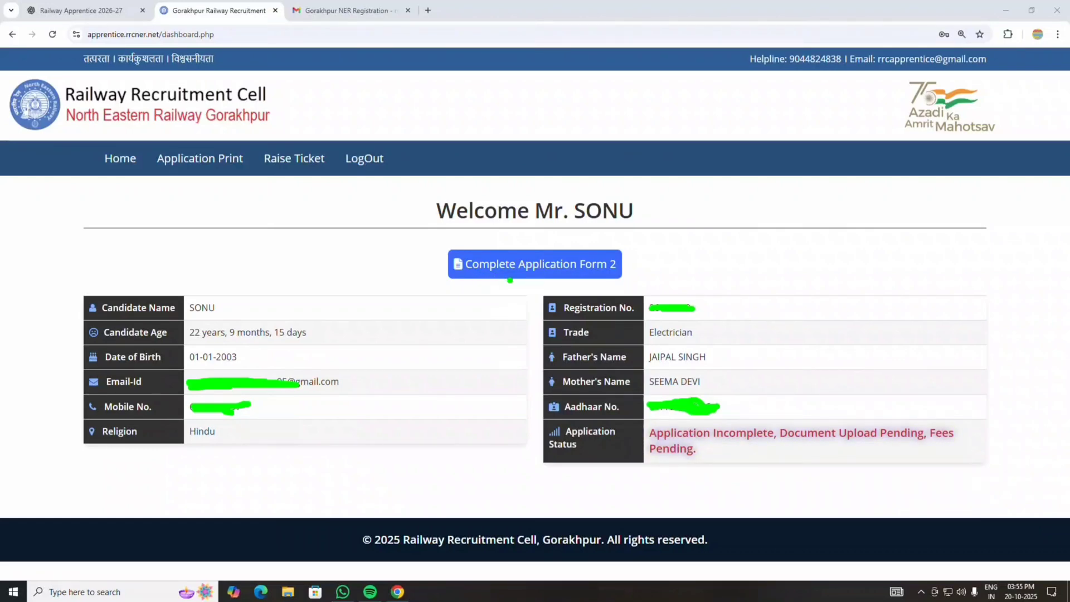
# - Open Complete Application Form 2, type the communication address and choose the state
pyautogui.click(604, 276)
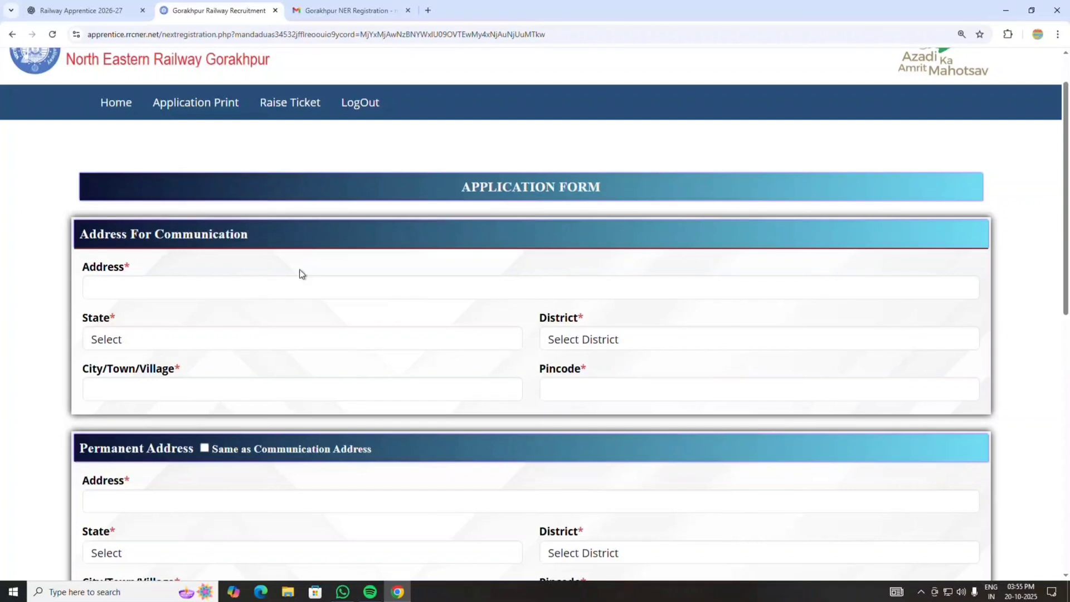
pyautogui.click(299, 285)
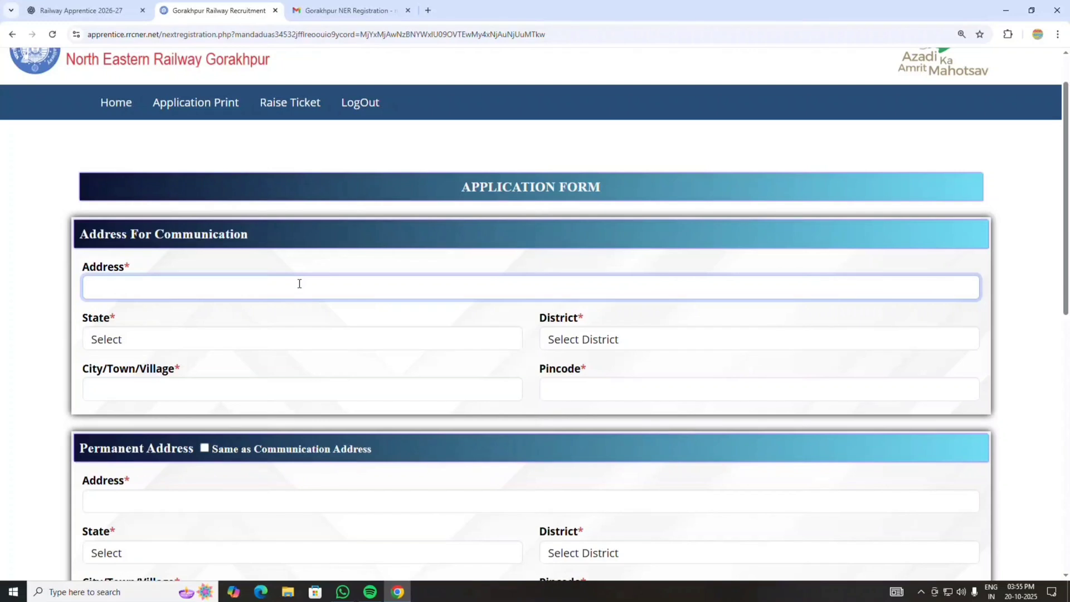
pyautogui.click(258, 341)
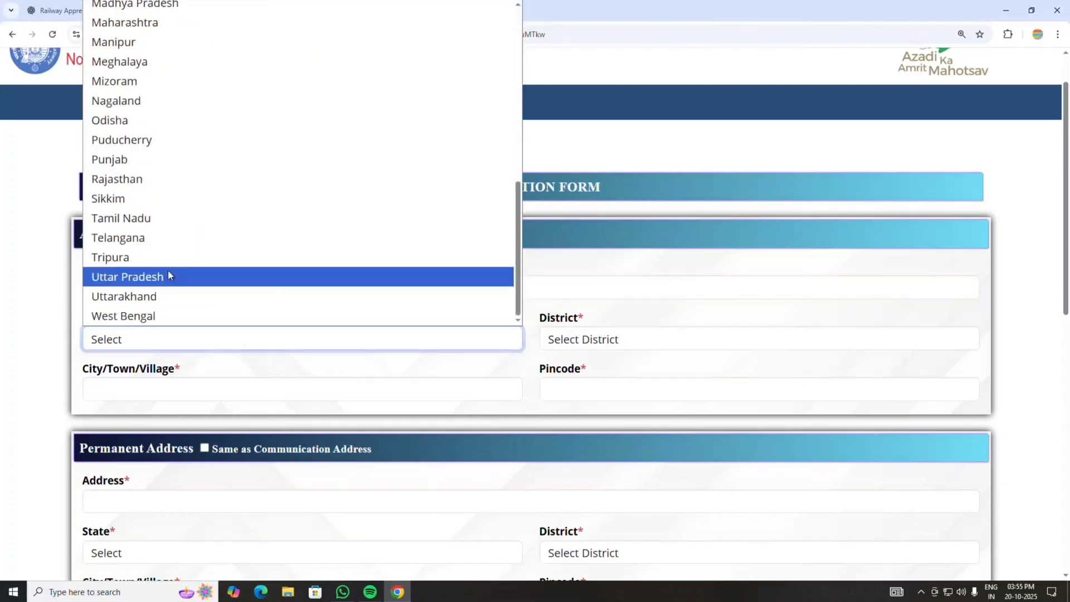
pyautogui.click(167, 275)
# - Pick the district by typing 'hap', then enter city GARHMUKTESHWAR and the pincode
pyautogui.click(630, 341)
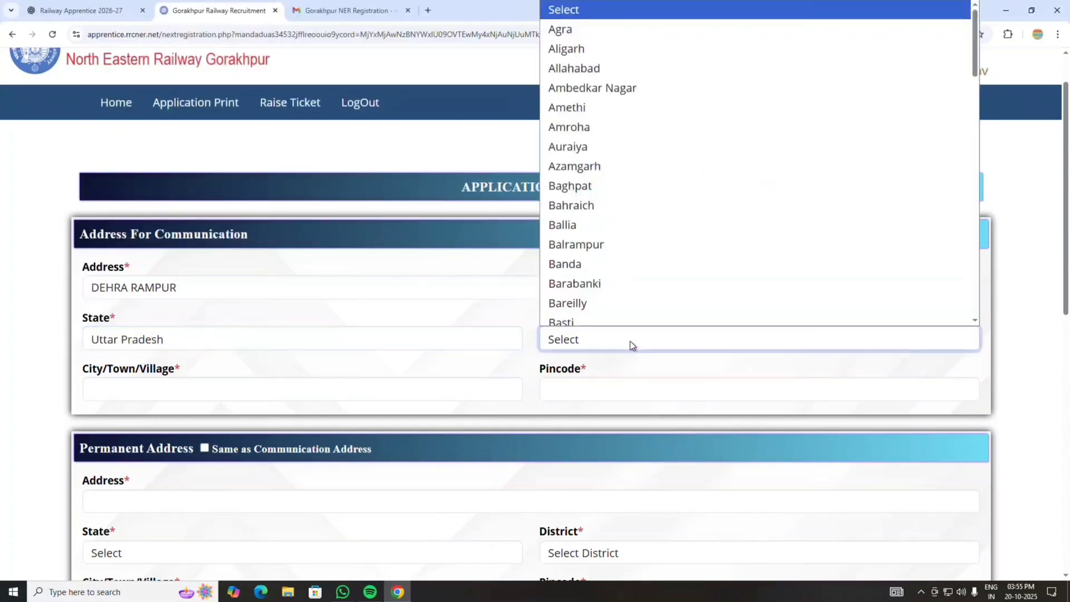
pyautogui.write('hap')
pyautogui.press('Return')
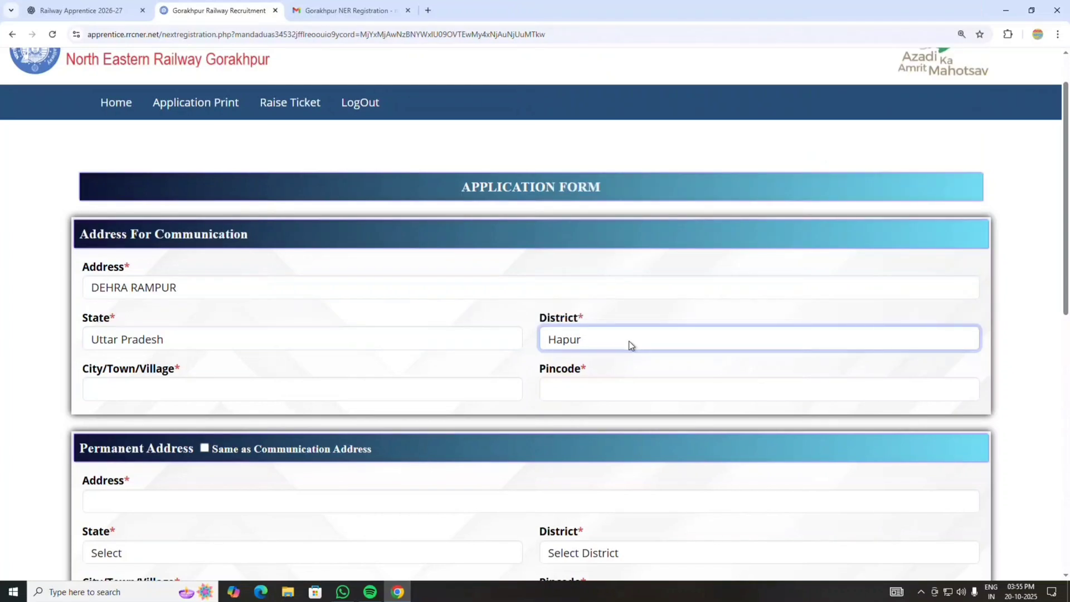
pyautogui.click(294, 385)
pyautogui.write('GA')
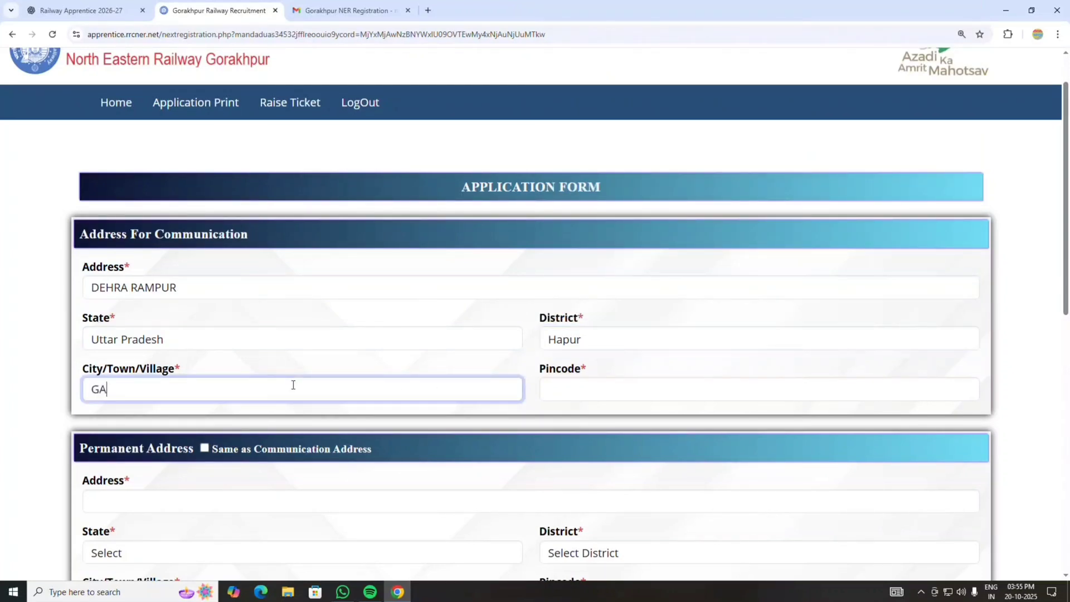
pyautogui.write('RHMUKTESHWAR')
pyautogui.click(545, 388)
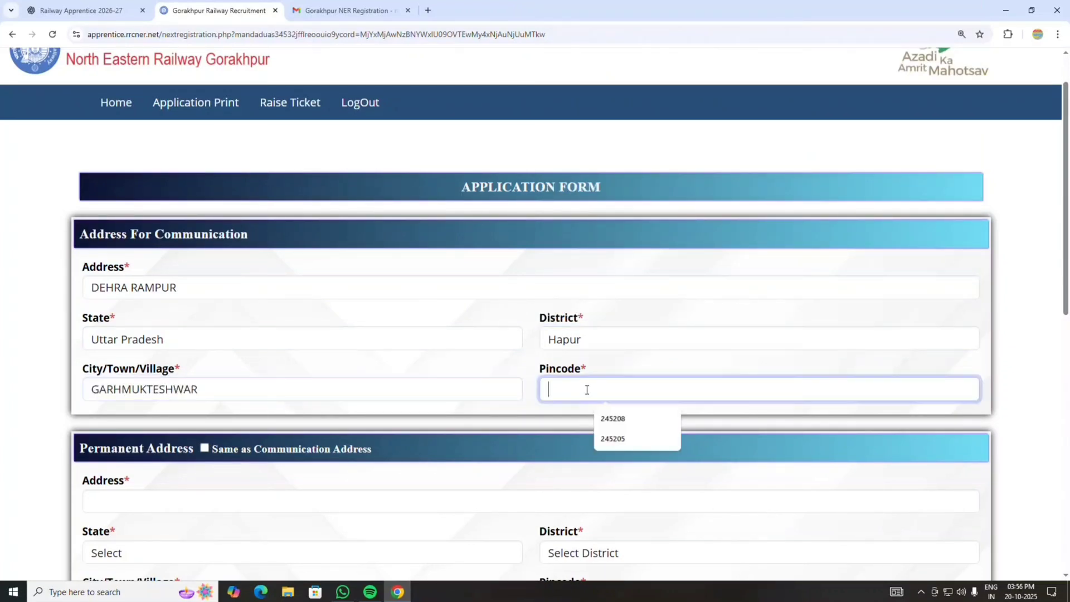
pyautogui.write('245205')
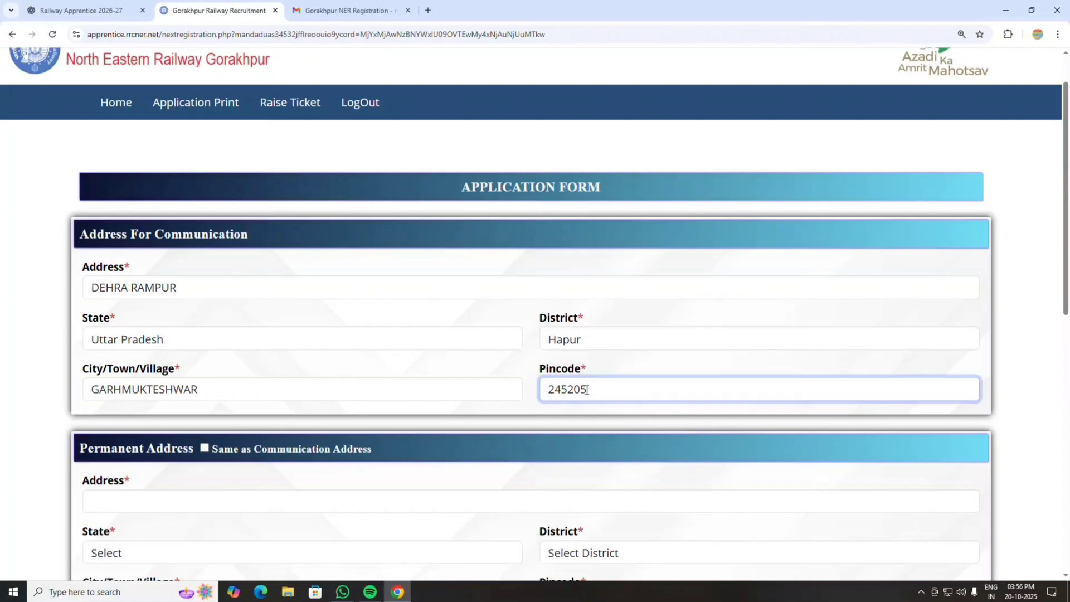
pyautogui.scroll(-2, 695, 342)
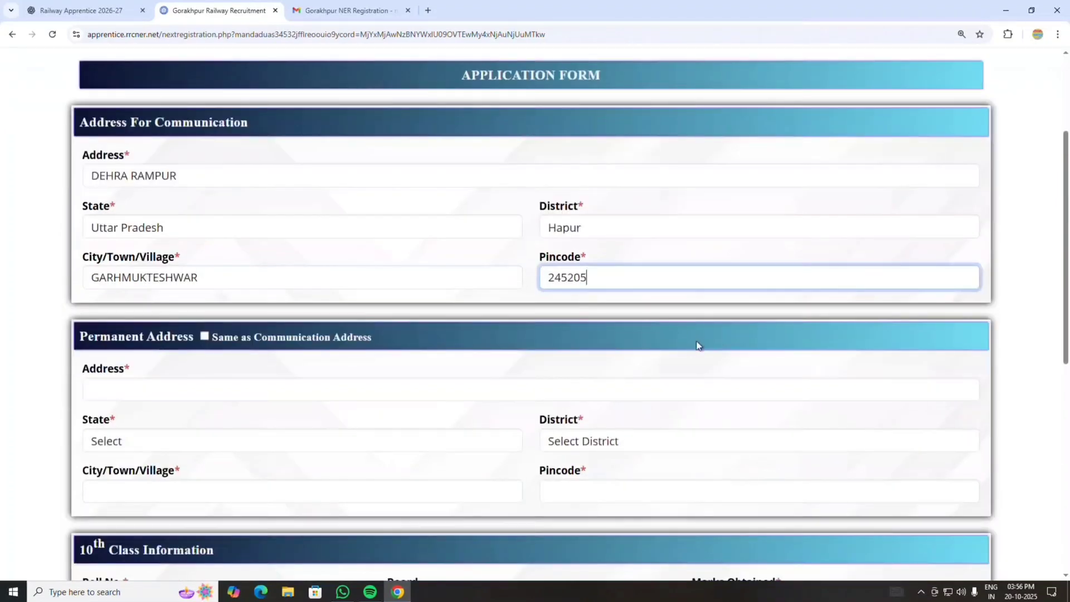
# - Copy the communication address to the permanent address and enter the 10th class roll number
pyautogui.click(203, 338)
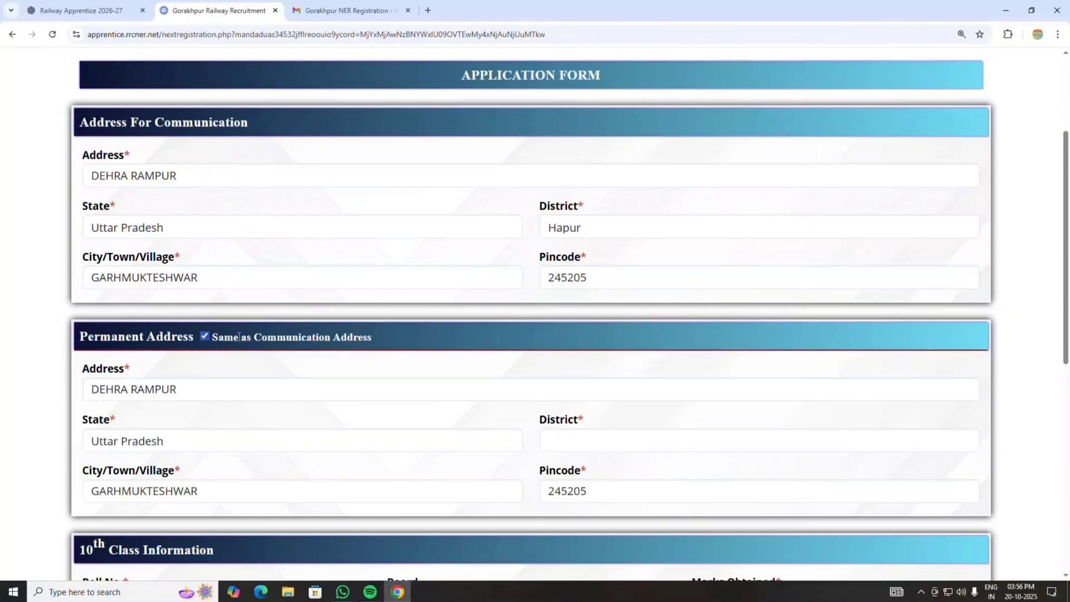
pyautogui.scroll(-1, 704, 375)
pyautogui.scroll(-4, 706, 377)
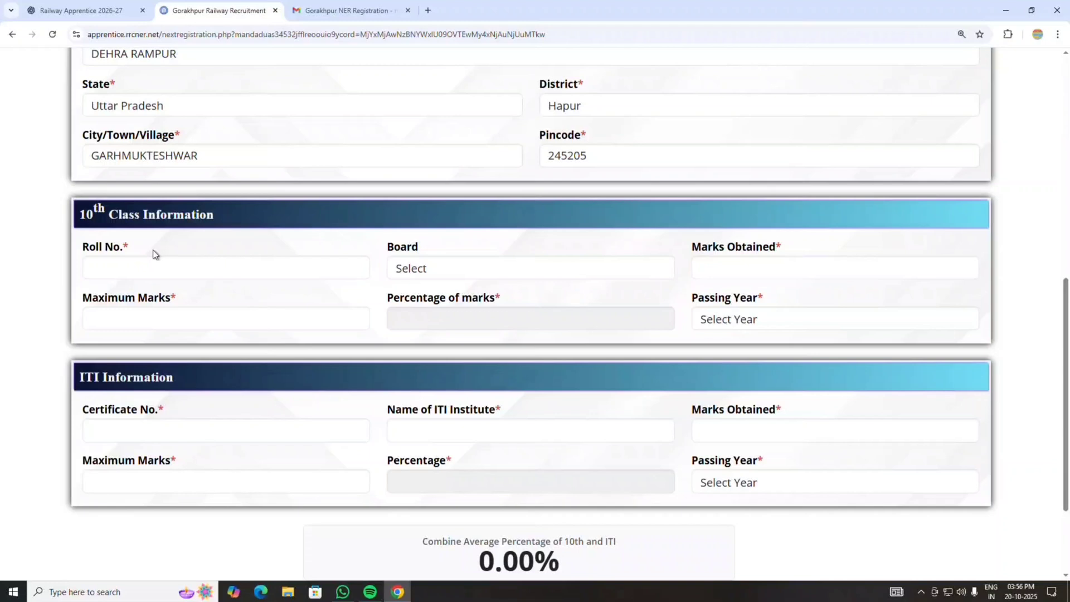
pyautogui.click(224, 267)
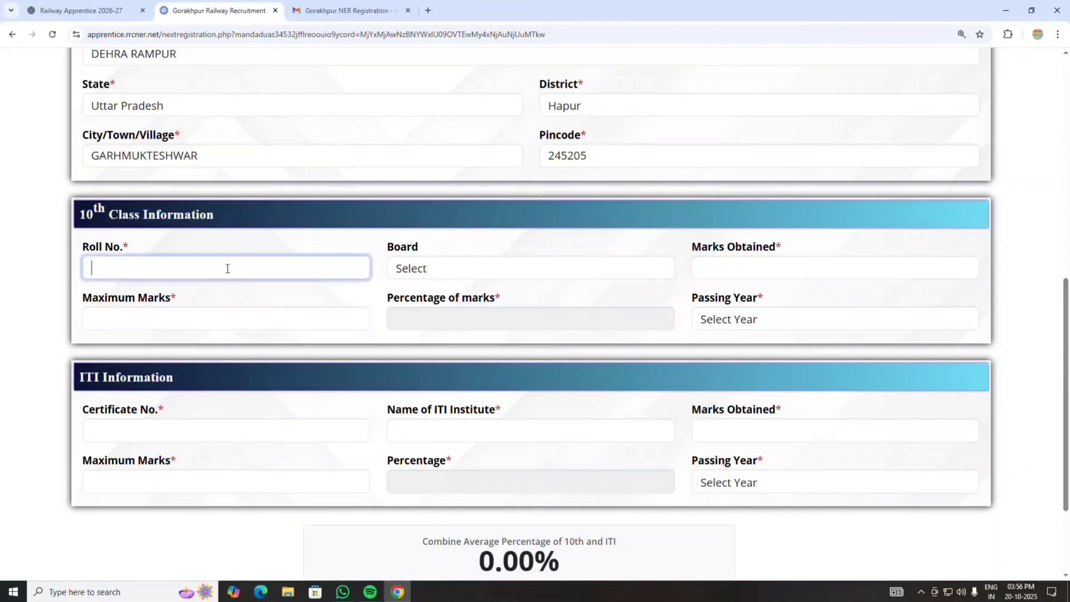
pyautogui.write('123456')
# - Choose the U.P. board and enter 362 out of 600 marks with passing year 2017
pyautogui.click(497, 271)
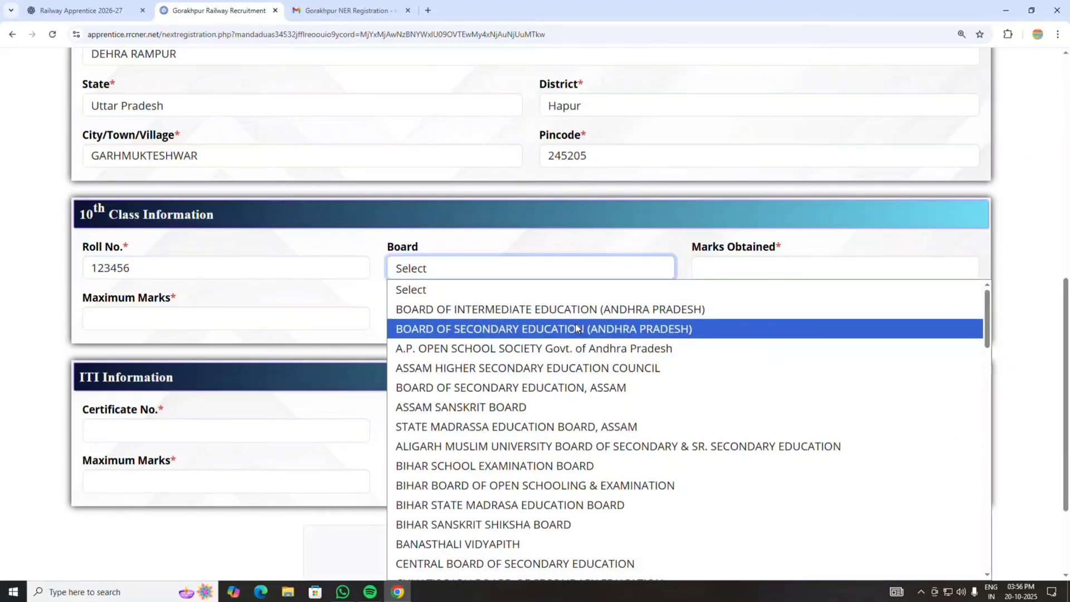
pyautogui.scroll(-4, 577, 329)
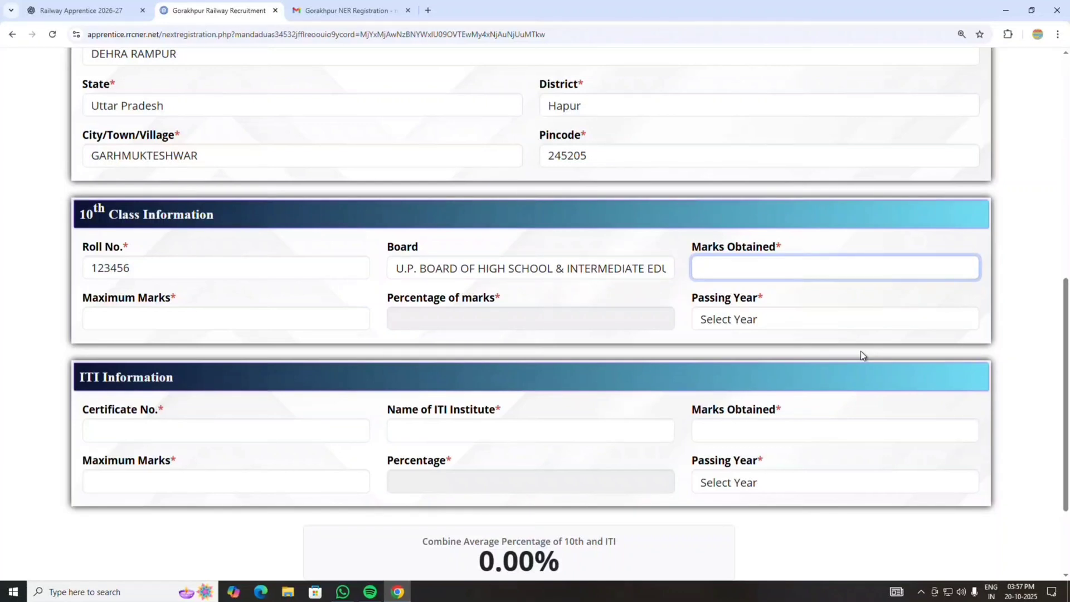
pyautogui.write('362')
pyautogui.click(210, 318)
pyautogui.write('600')
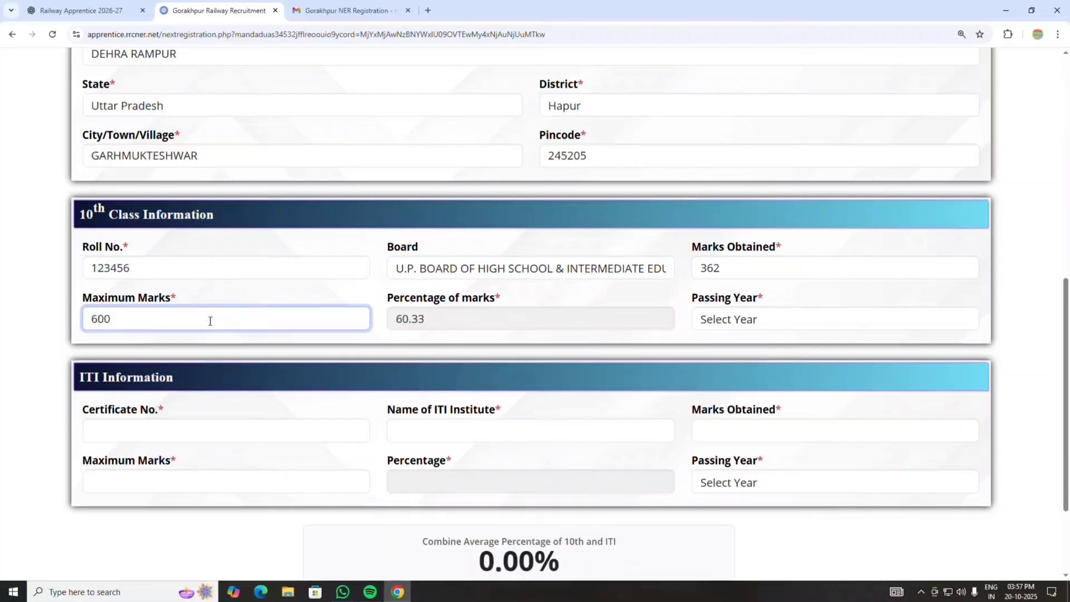
pyautogui.click(794, 327)
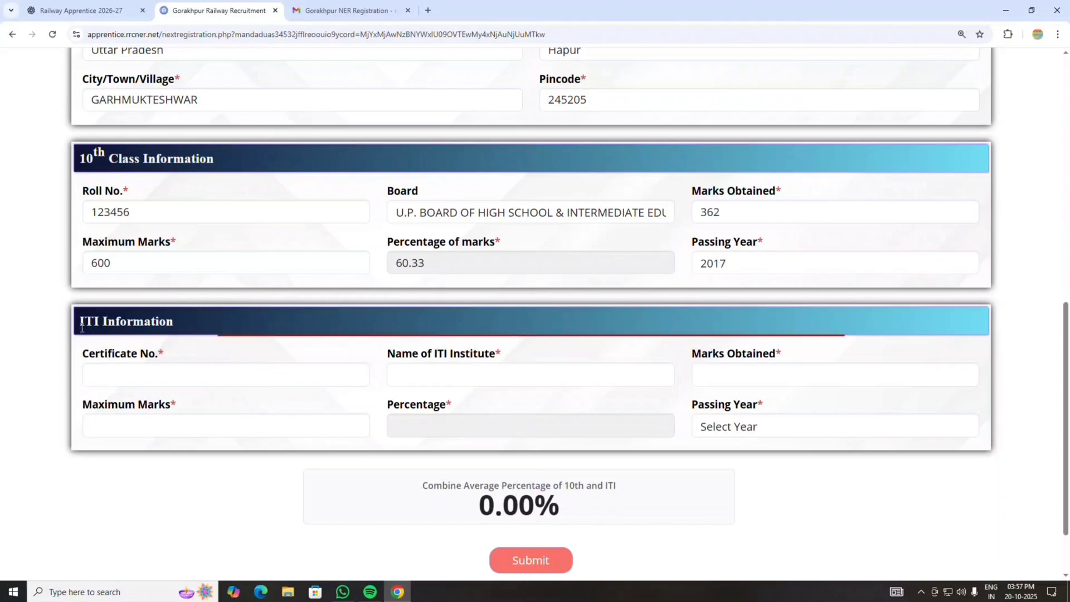
# - Enter the ITI certificate number and paste institute name NOIDA ITI DEHRA KUTI HAPUR
pyautogui.click(182, 383)
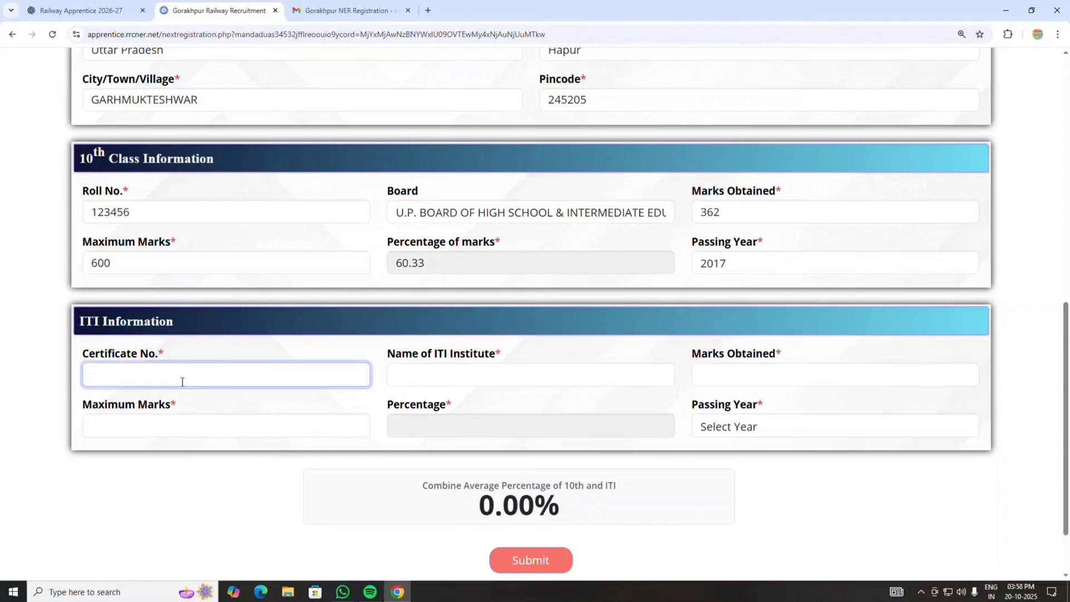
pyautogui.write('0123456')
pyautogui.click(497, 373)
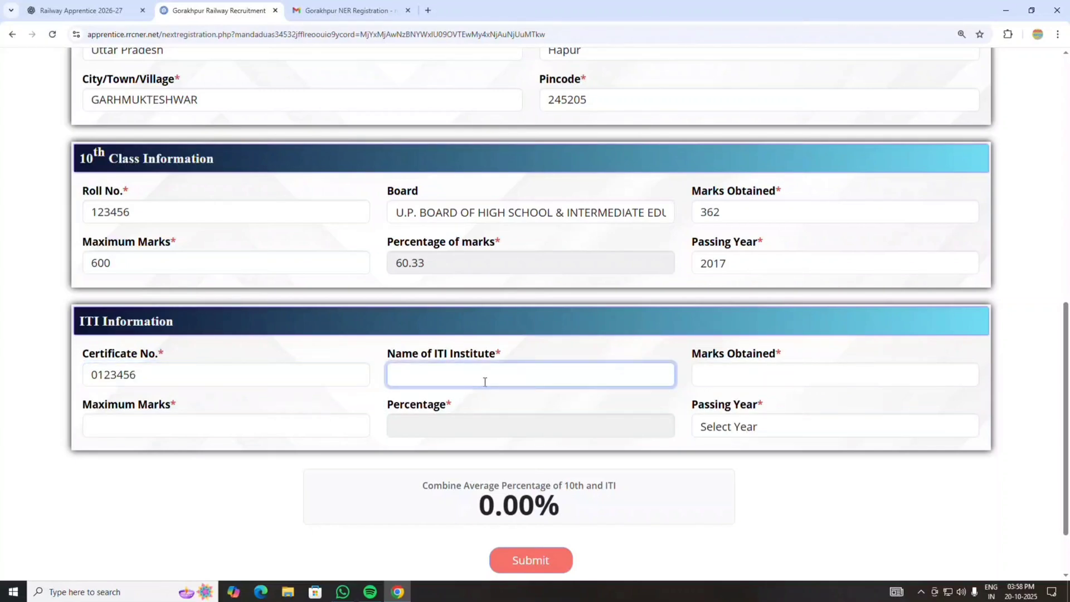
pyautogui.write('NOIDA ITI DEHRA KUTI HAPUR')
# - Enter ITI marks 368 out of 600 and choose 2019 as the passing year
pyautogui.click(772, 381)
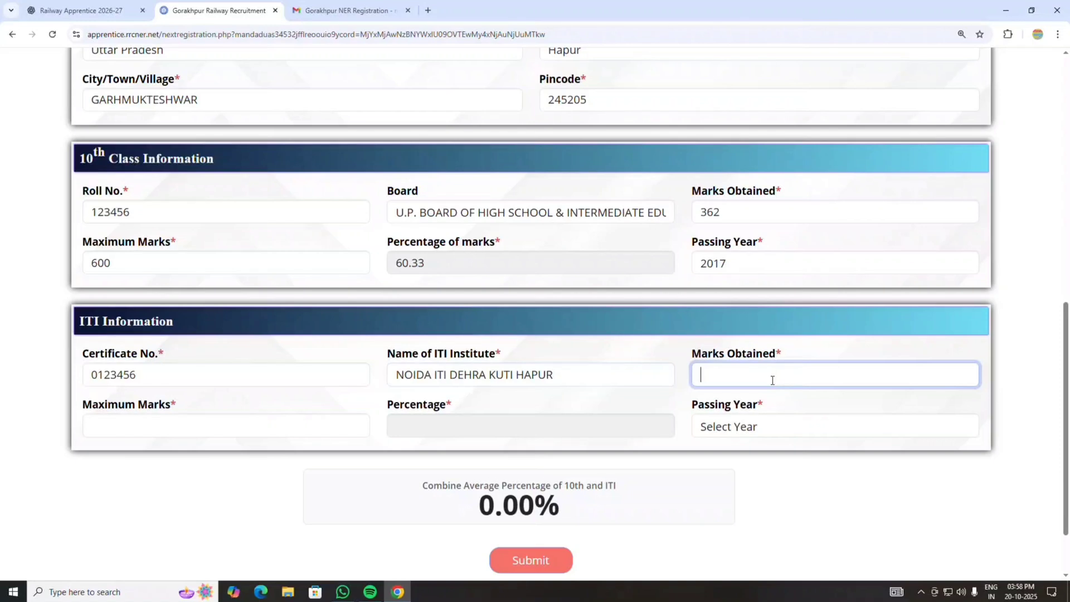
pyautogui.write('368')
pyautogui.click(199, 424)
pyautogui.write('600')
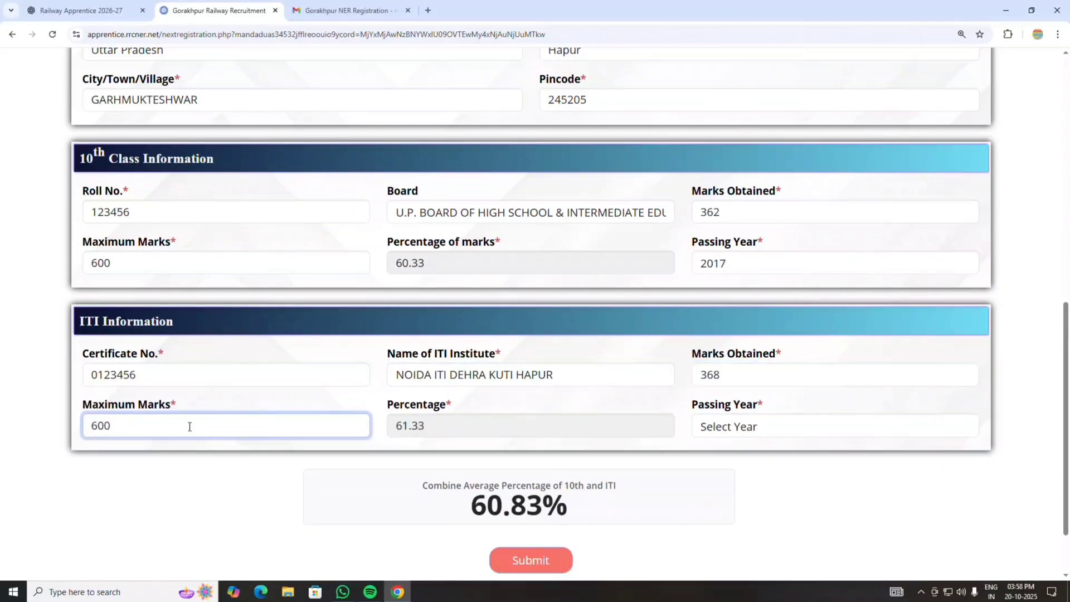
pyautogui.click(785, 426)
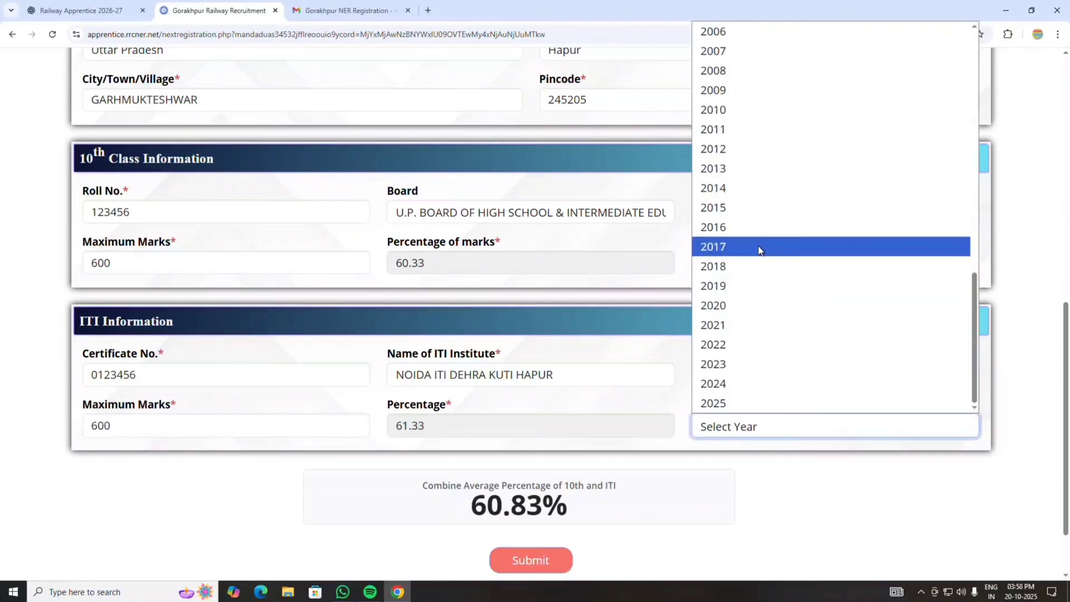
pyautogui.click(759, 285)
pyautogui.scroll(-1, 897, 491)
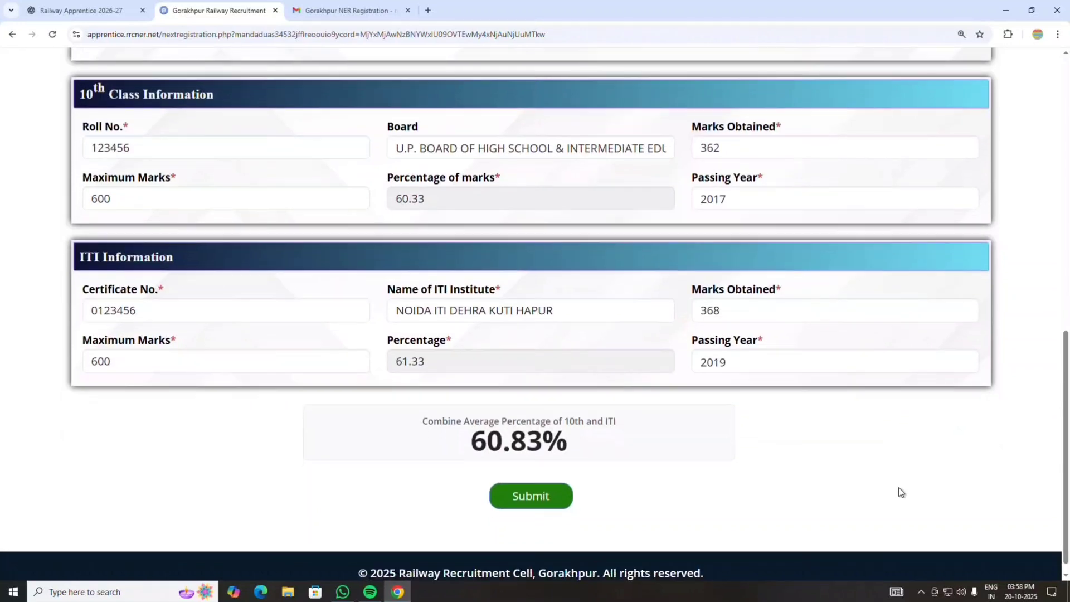
pyautogui.scroll(-1, 899, 490)
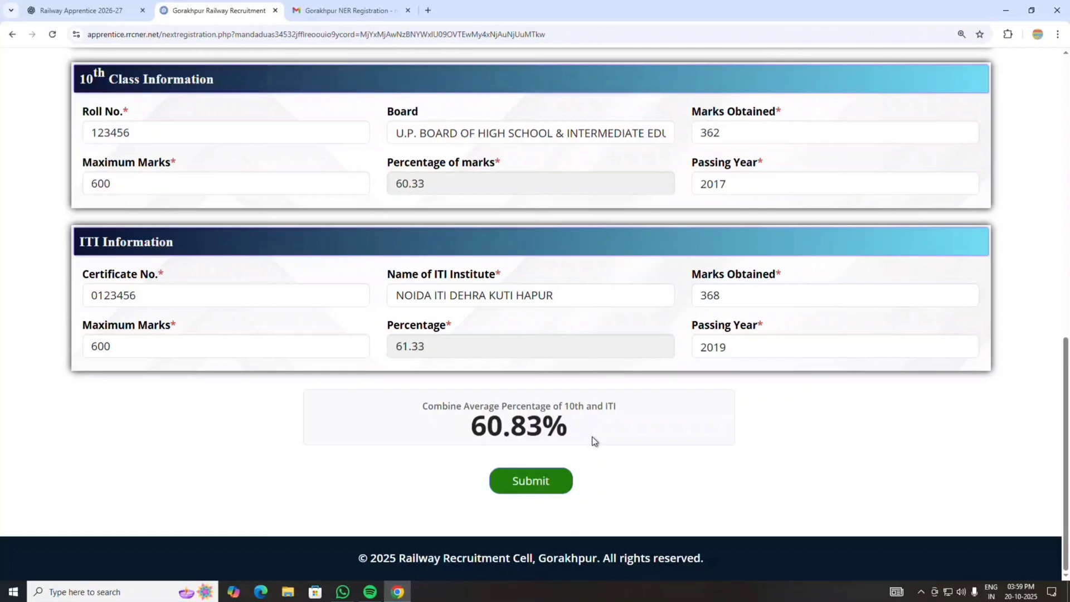
# - Submit the marks, then submit five unit preferences: Mechanical Workshop Gorakhpur first, Diesel Shed Gonda fourth, TRD Varanasi fifth
pyautogui.click(543, 483)
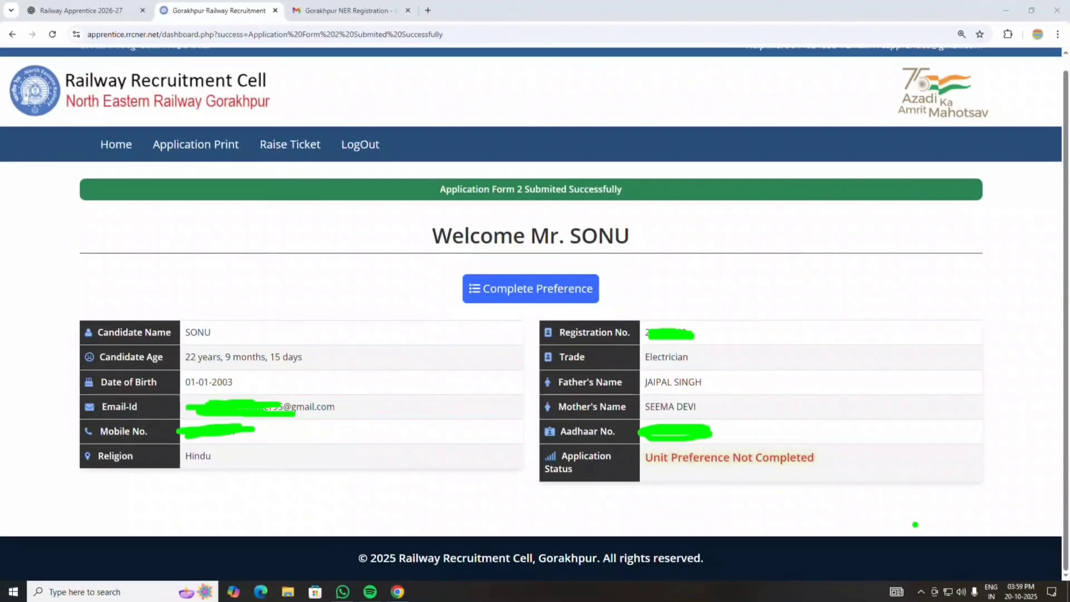
pyautogui.moveTo(462, 307)
pyautogui.mouseDown()
pyautogui.moveTo(624, 303)
pyautogui.moveTo(566, 268)
pyautogui.moveTo(464, 306)
pyautogui.mouseUp()
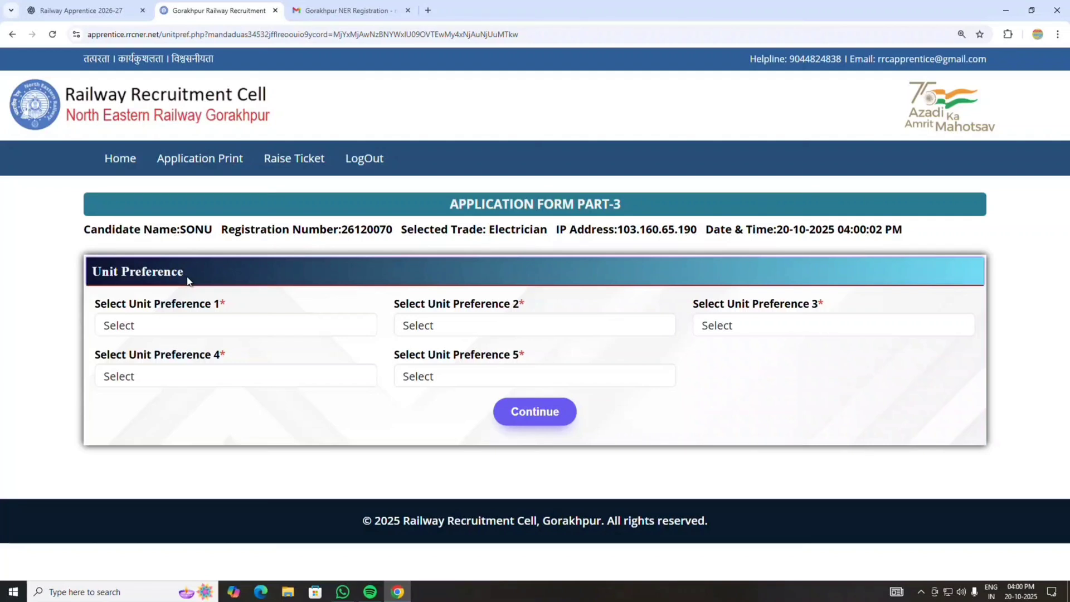
pyautogui.click(238, 326)
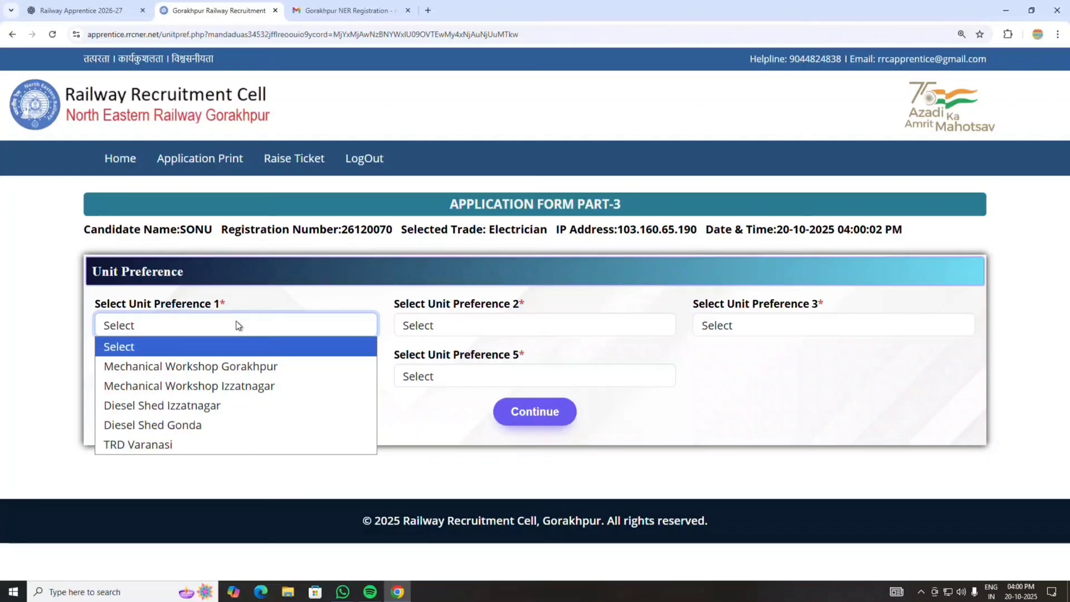
pyautogui.click(203, 370)
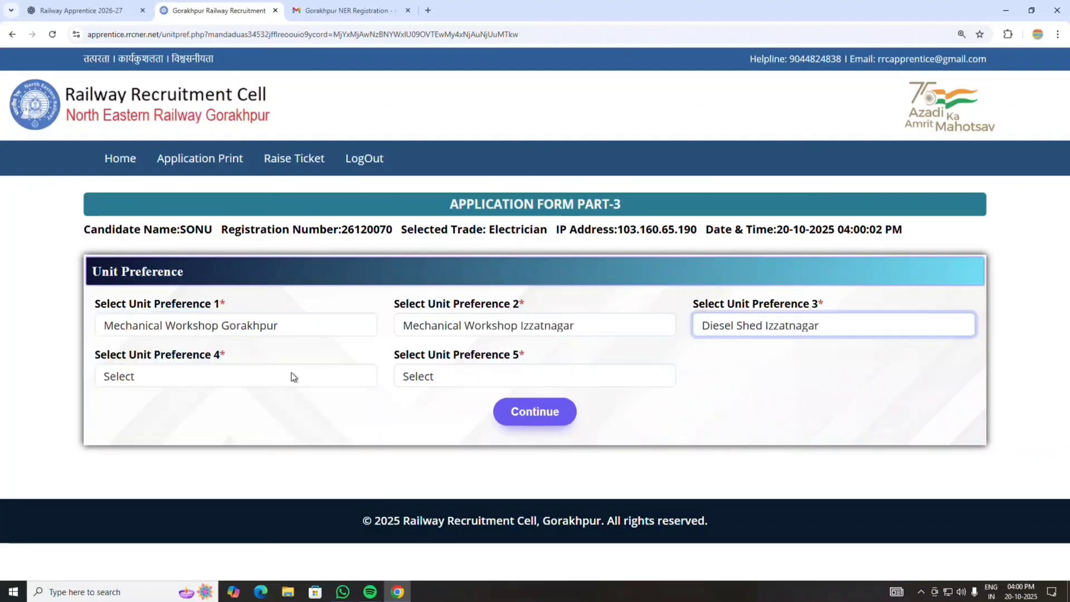
pyautogui.click(294, 377)
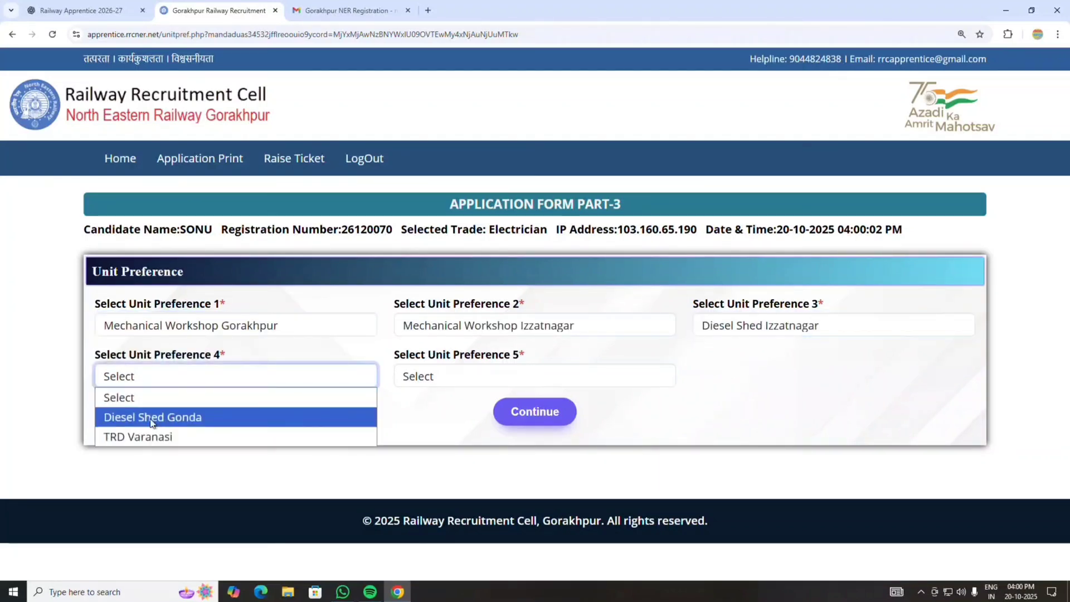
pyautogui.click(152, 416)
pyautogui.click(452, 383)
pyautogui.click(435, 425)
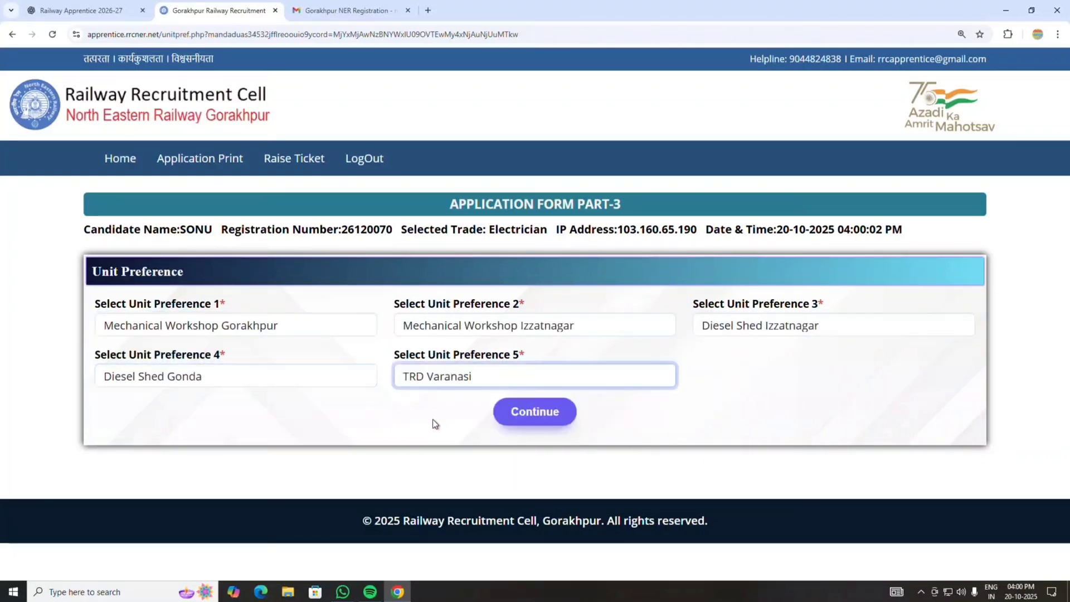
pyautogui.click(540, 418)
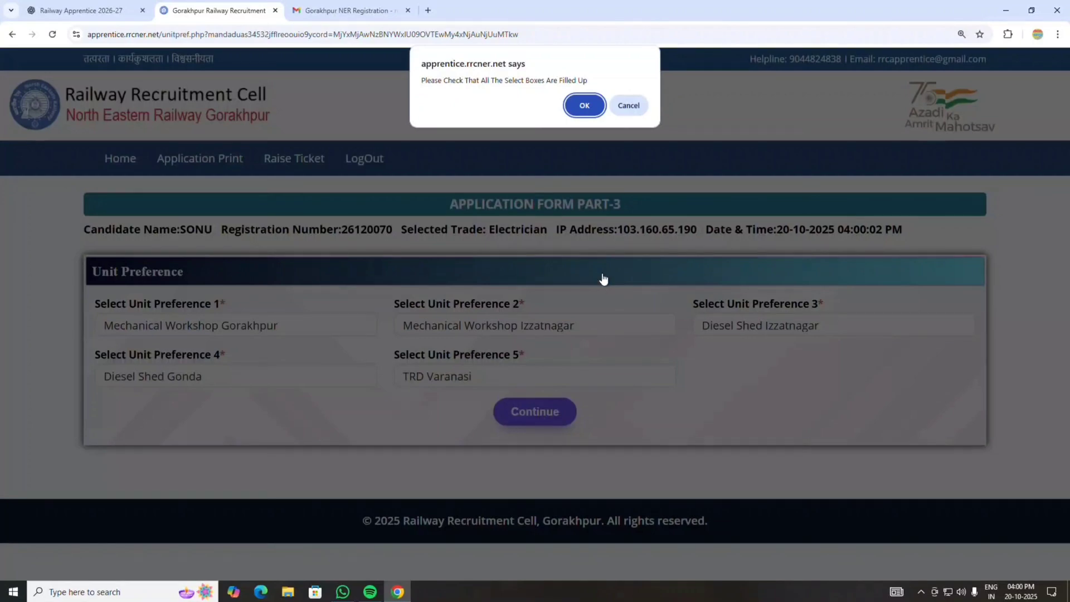
pyautogui.click(584, 106)
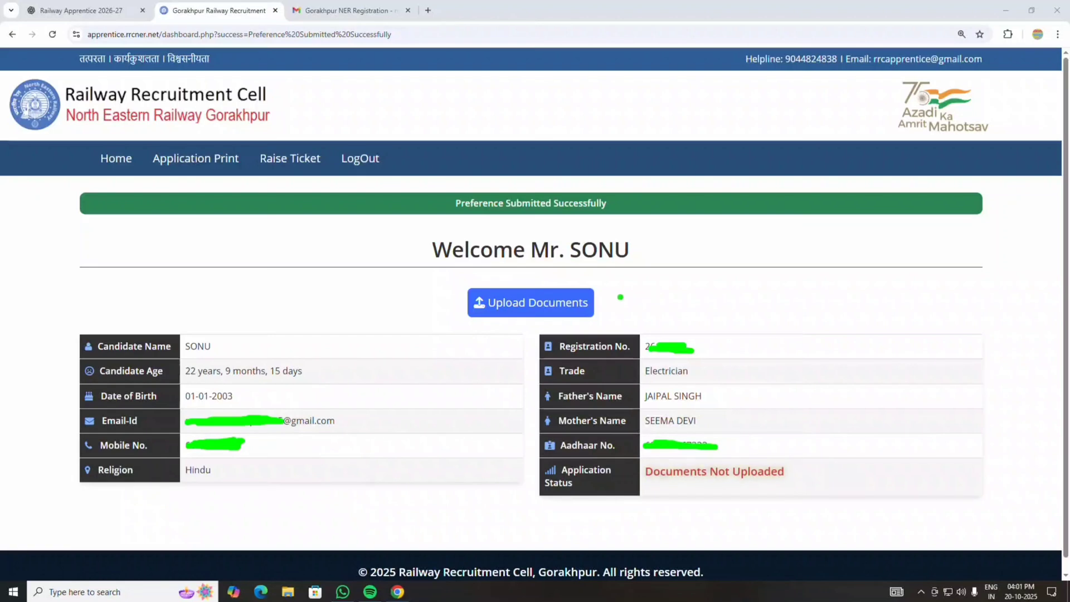
# - Go from the dashboard to the Document Upload page for photo, signature and certificates
pyautogui.moveTo(597, 283)
pyautogui.mouseDown()
pyautogui.moveTo(499, 281)
pyautogui.moveTo(448, 316)
pyautogui.moveTo(596, 330)
pyautogui.moveTo(620, 290)
pyautogui.moveTo(568, 277)
pyautogui.mouseUp()
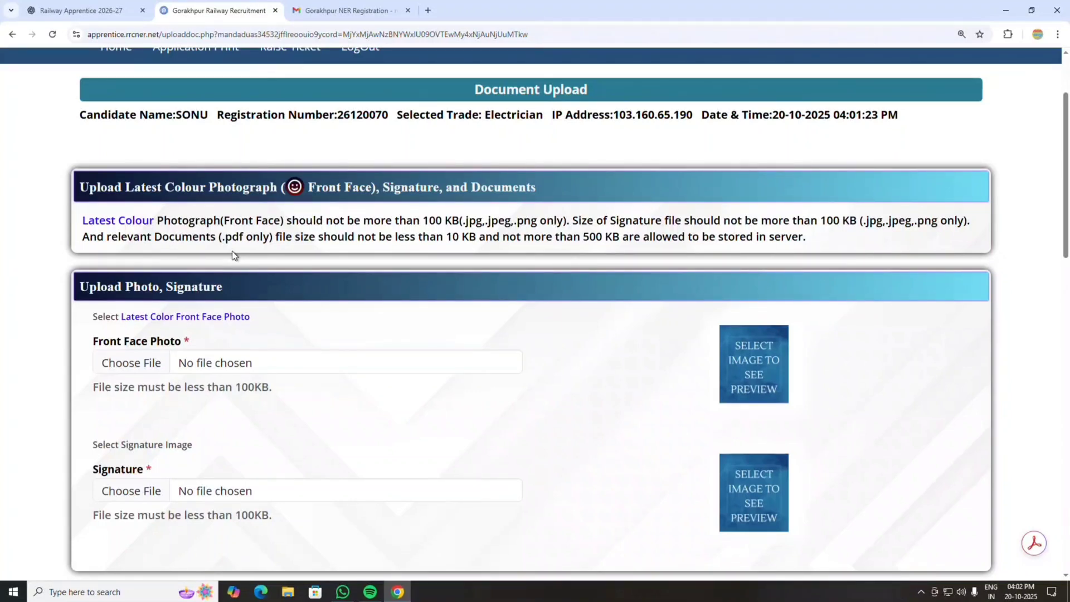
# - Accept the declaration at the bottom of the page and upload the documents
pyautogui.scroll(-6, 514, 382)
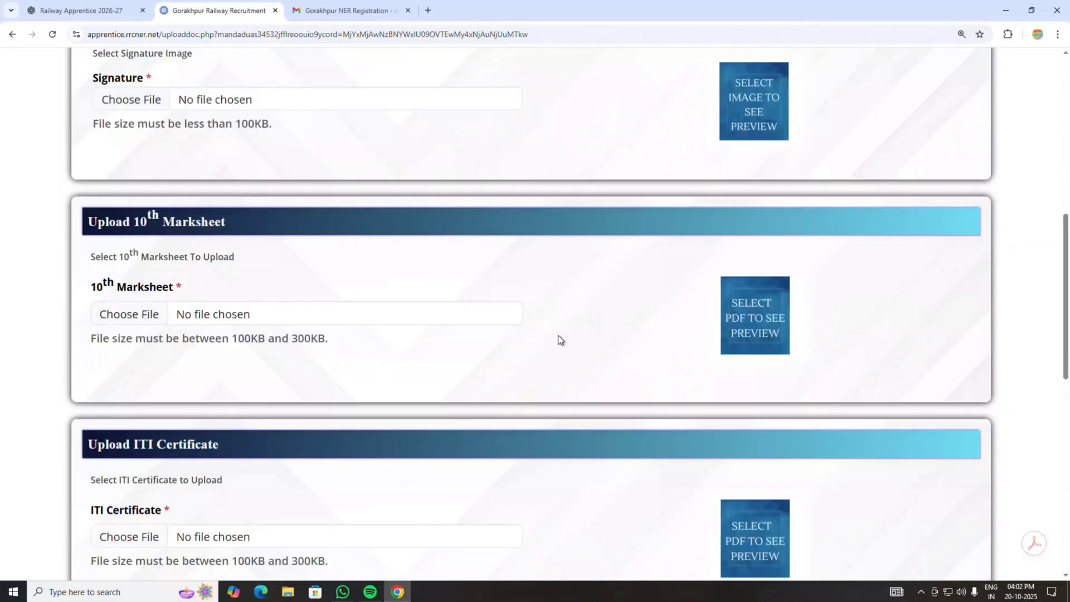
pyautogui.scroll(-4, 563, 332)
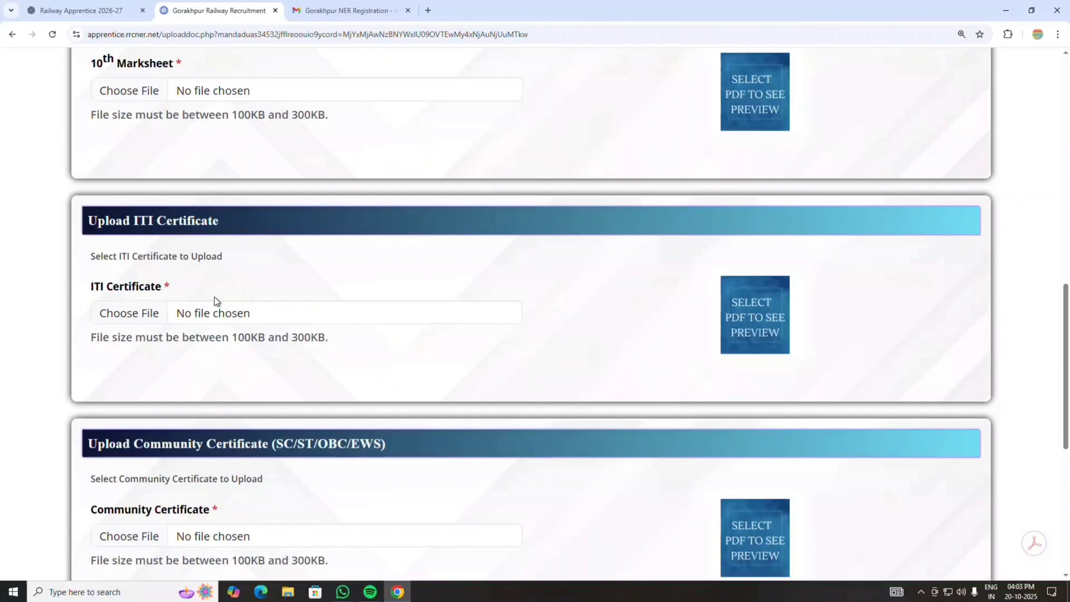
pyautogui.scroll(-3, 412, 303)
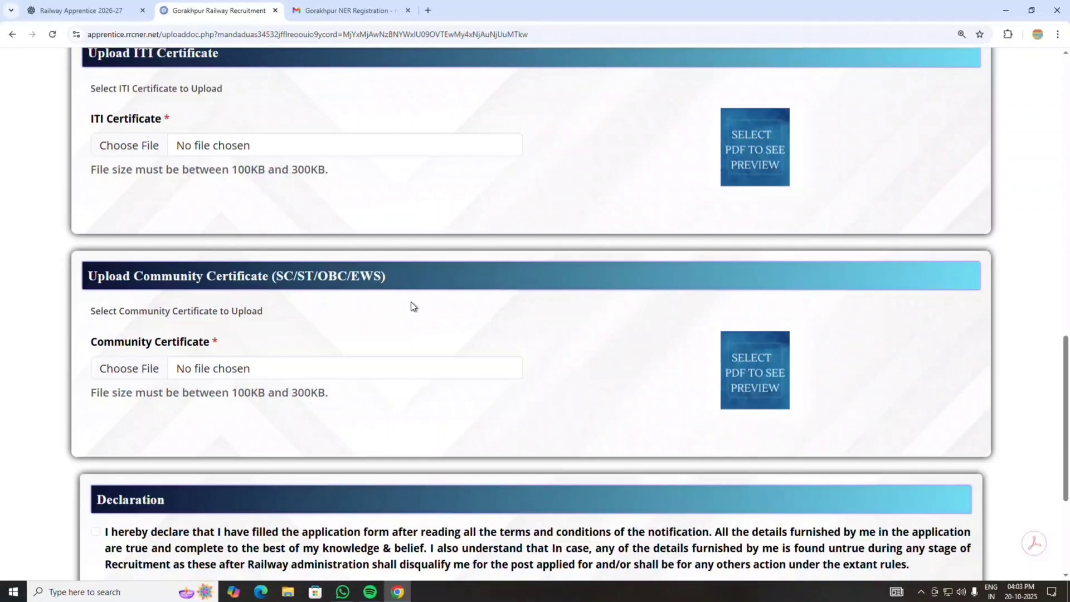
pyautogui.scroll(-4, 410, 302)
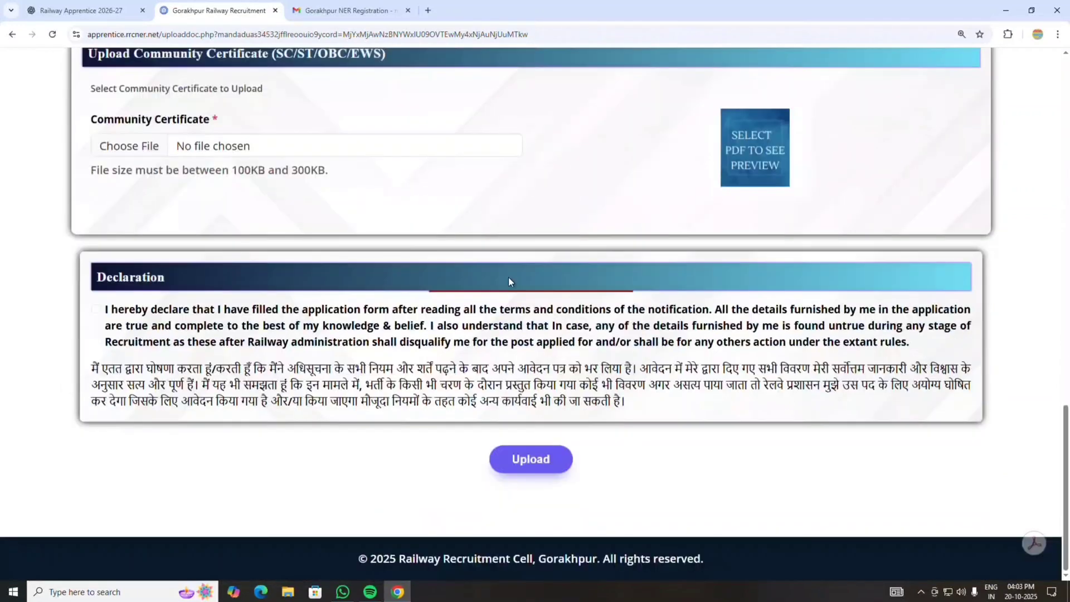
pyautogui.click(97, 312)
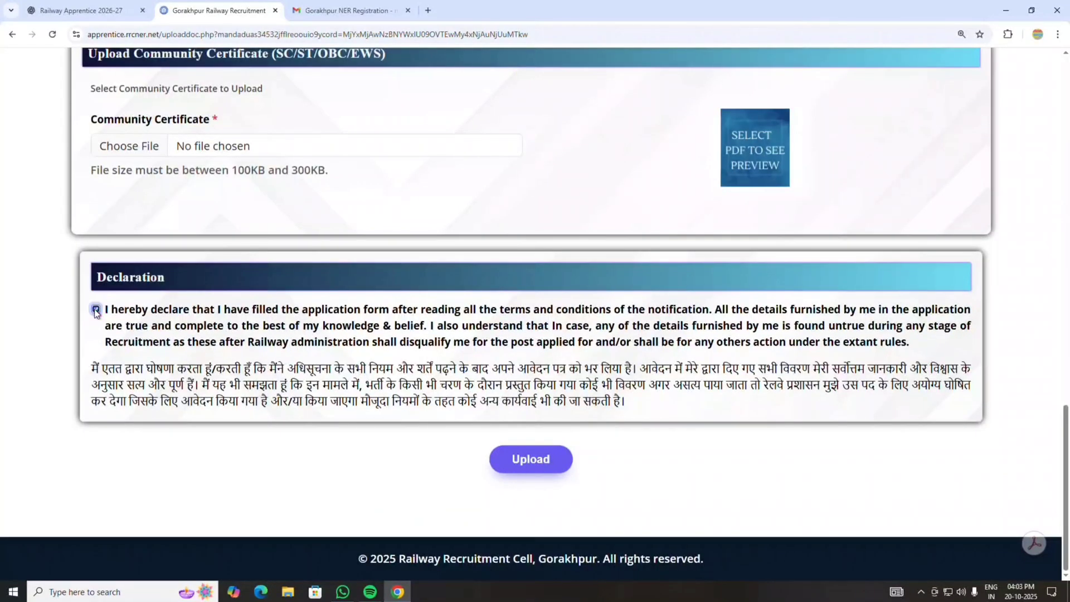
pyautogui.click(532, 461)
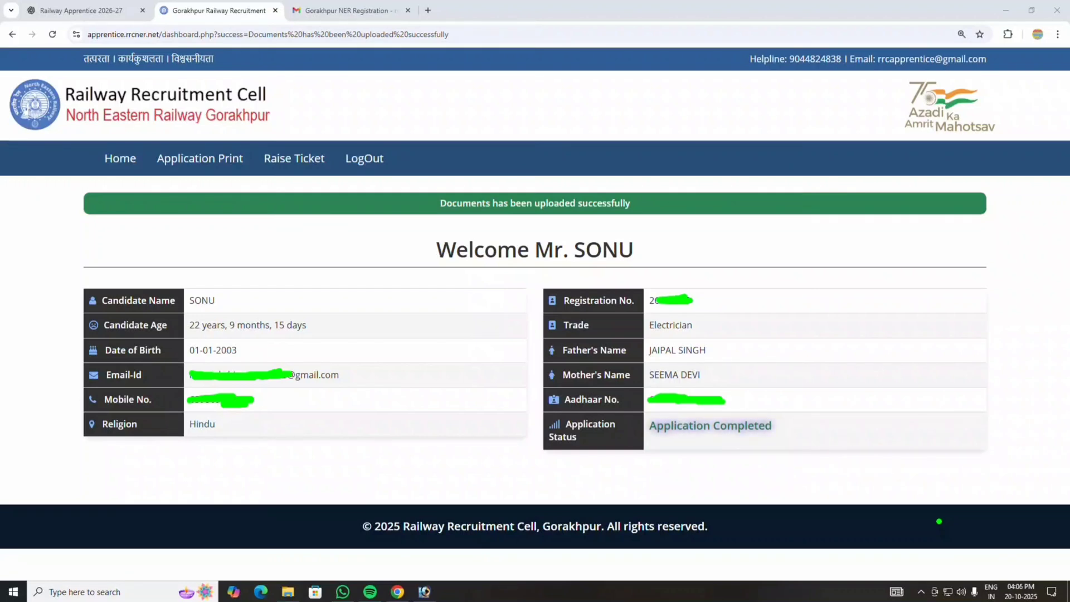
# - Open the printable application form and download it as a PDF
pyautogui.moveTo(150, 173)
pyautogui.mouseDown()
pyautogui.moveTo(254, 180)
pyautogui.moveTo(249, 148)
pyautogui.moveTo(173, 133)
pyautogui.moveTo(151, 184)
pyautogui.mouseUp()
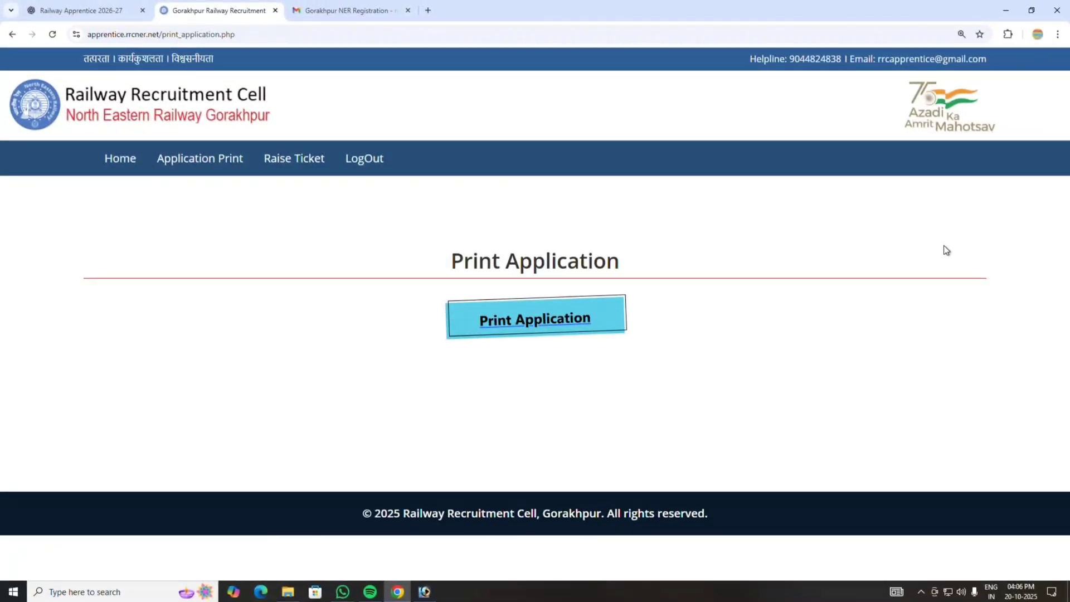
pyautogui.click(557, 320)
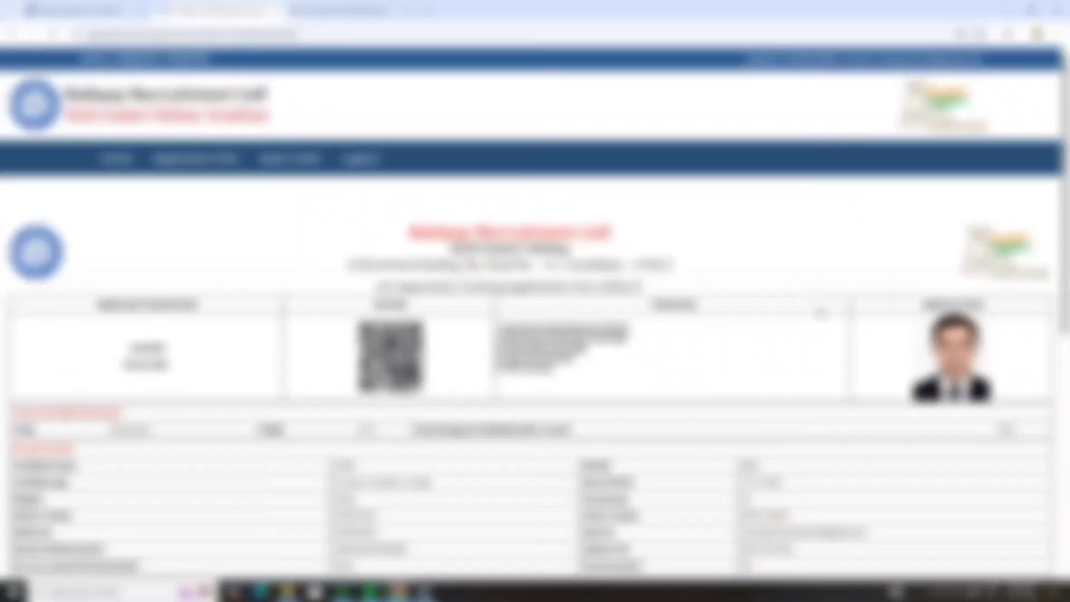
pyautogui.scroll(-8, 535, 301)
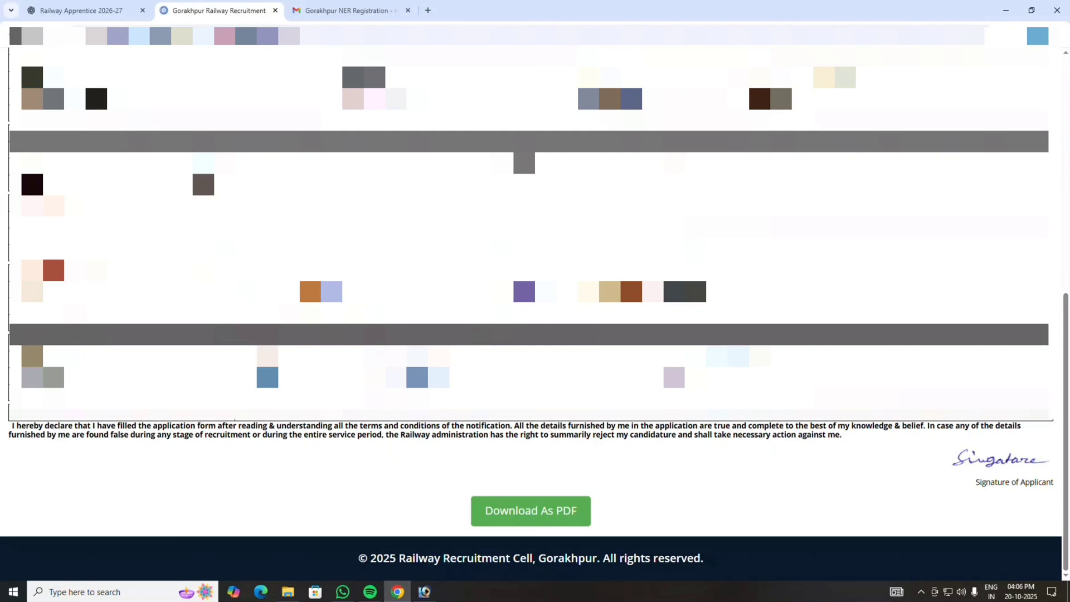
pyautogui.click(522, 516)
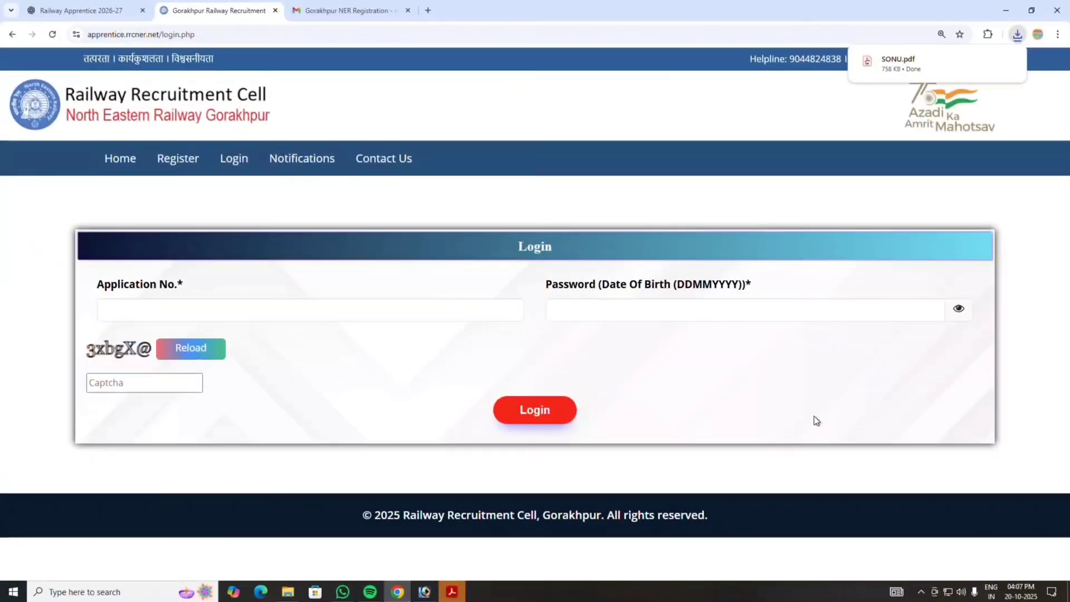